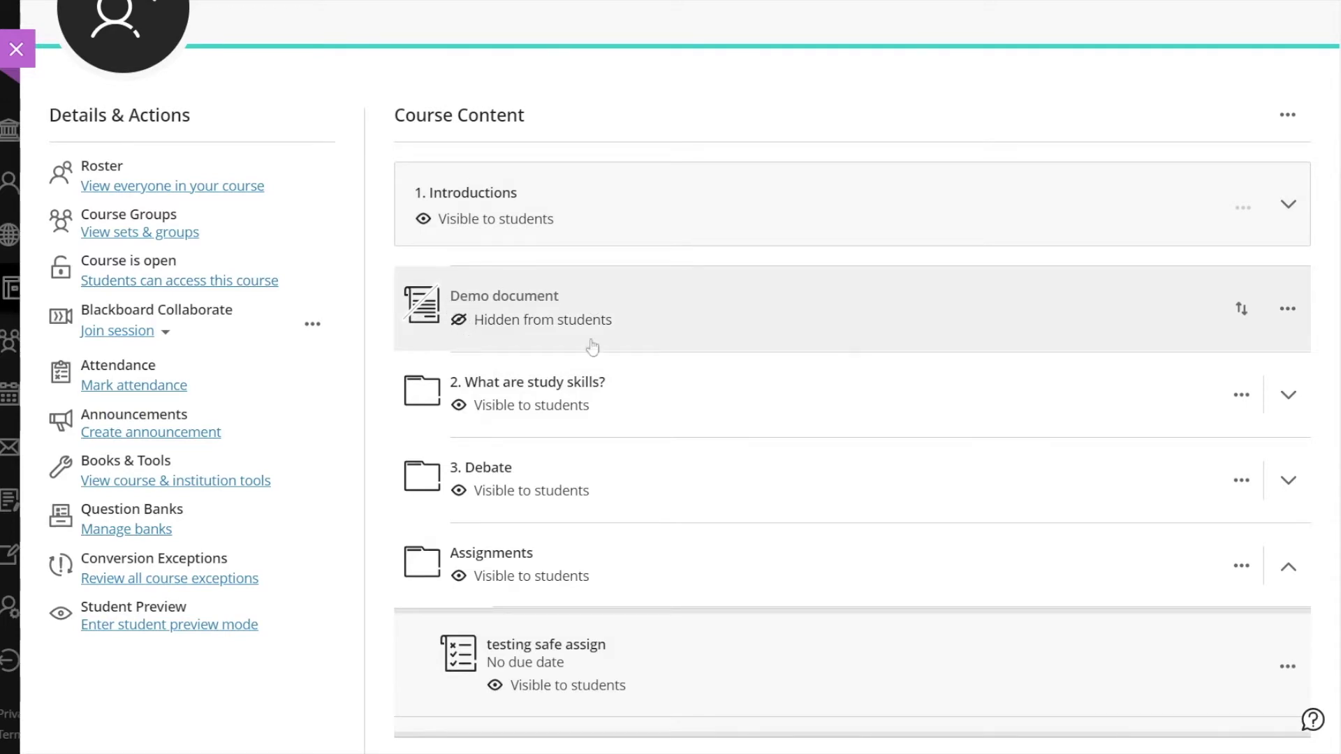
# Open the release conditions for Demo document and try access for specific members or groups before restoring All members
pyautogui.moveTo(619, 326)
pyautogui.click(623, 319)
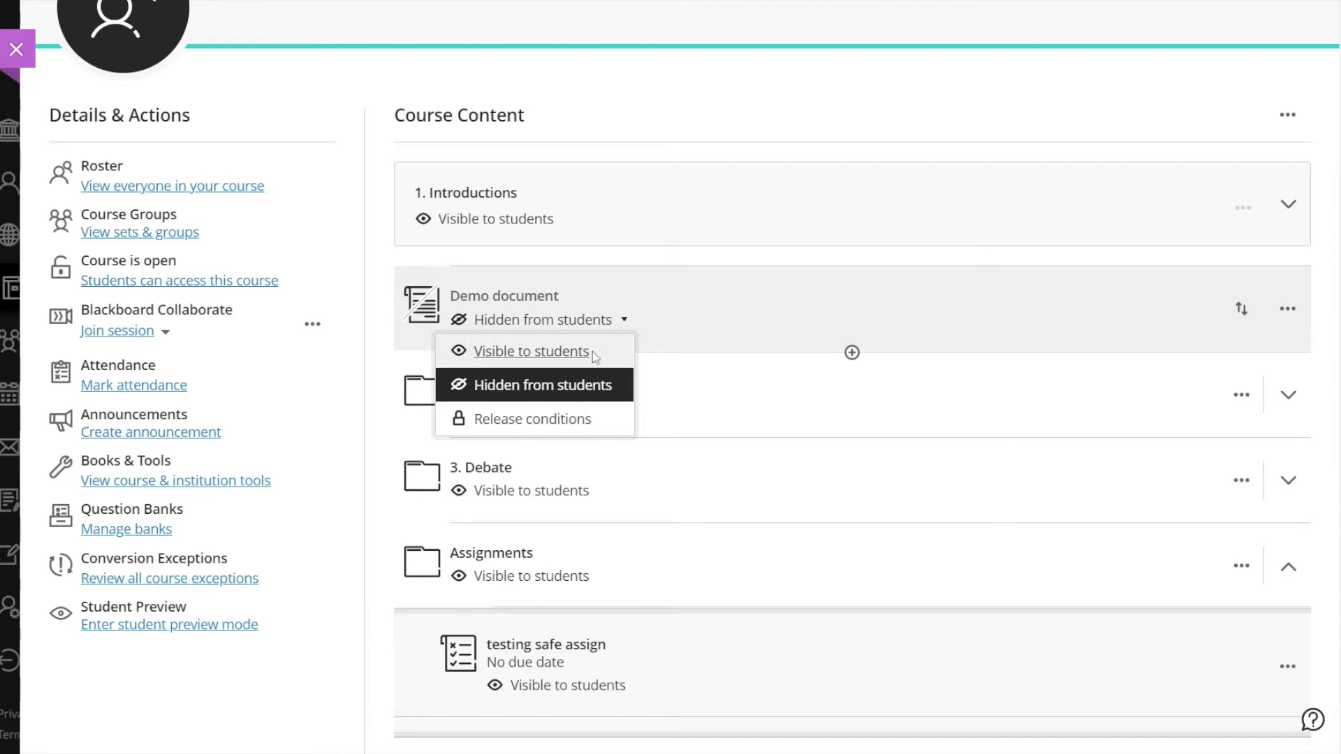
pyautogui.click(549, 421)
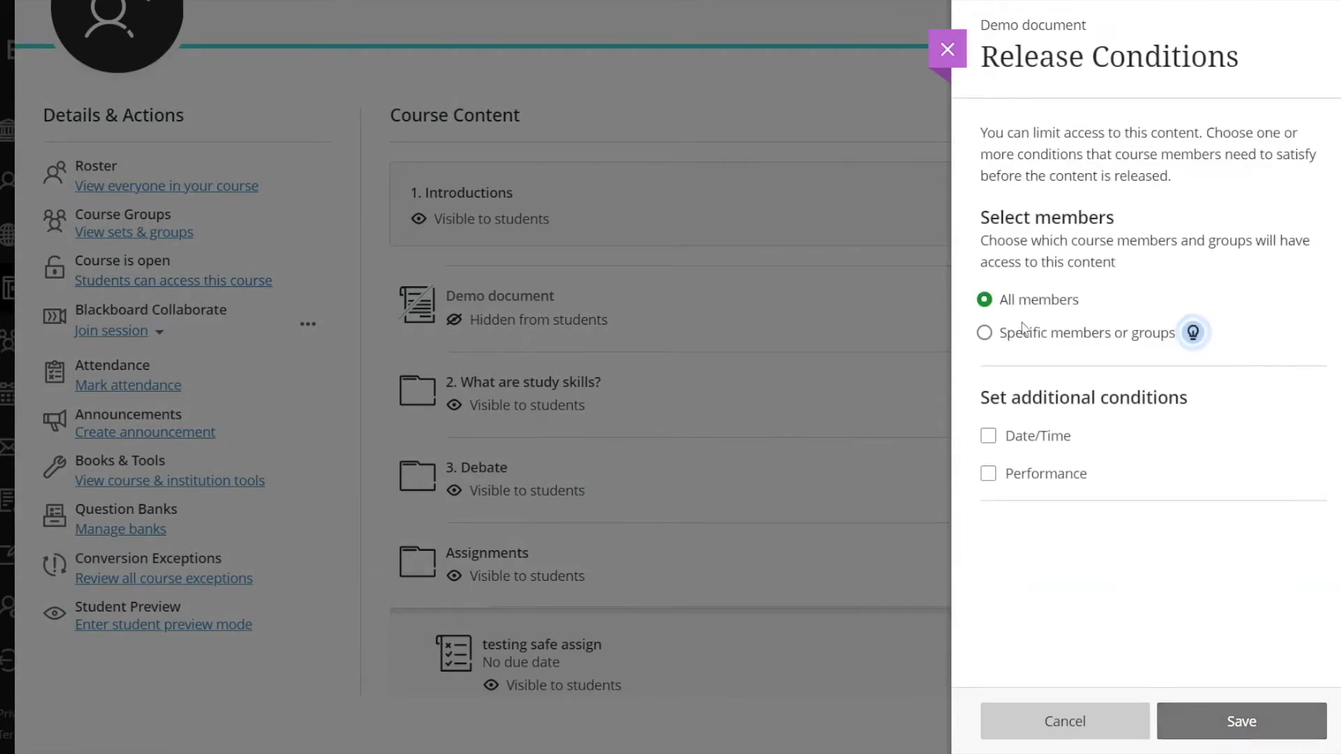
pyautogui.click(984, 335)
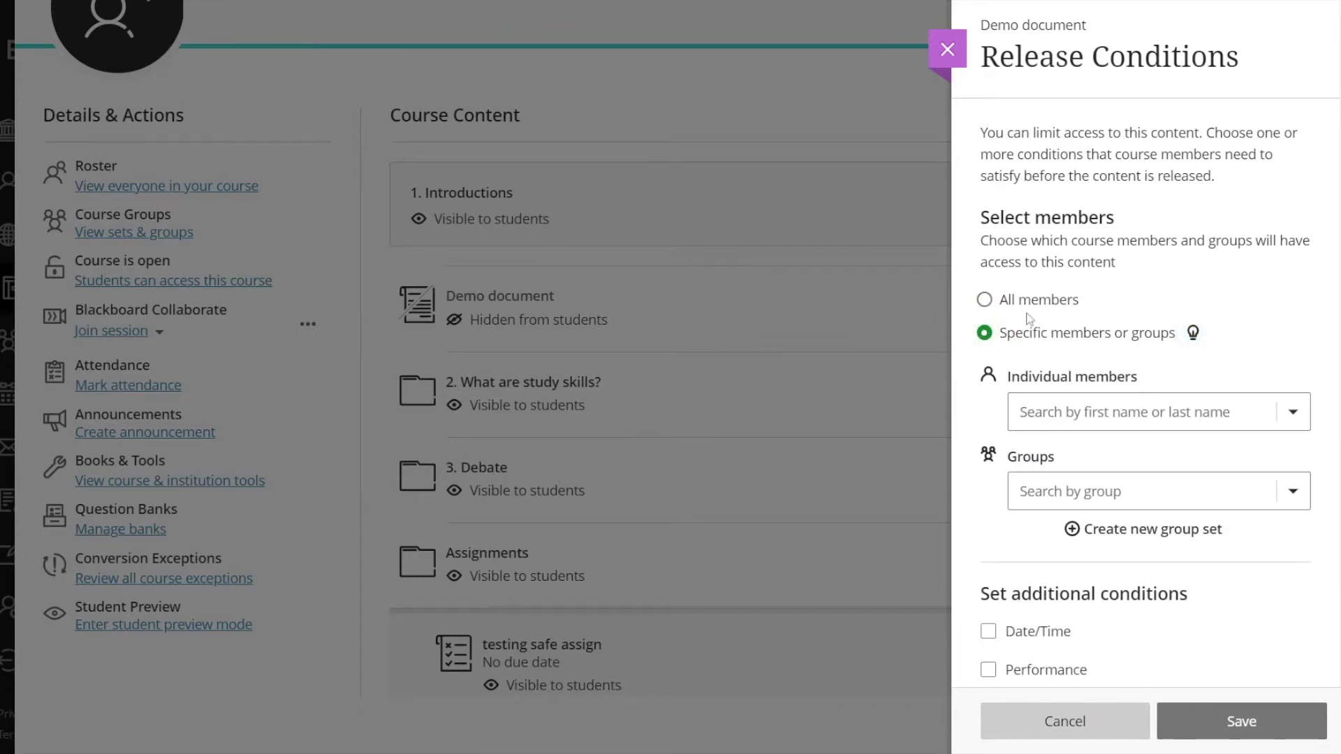
pyautogui.click(985, 301)
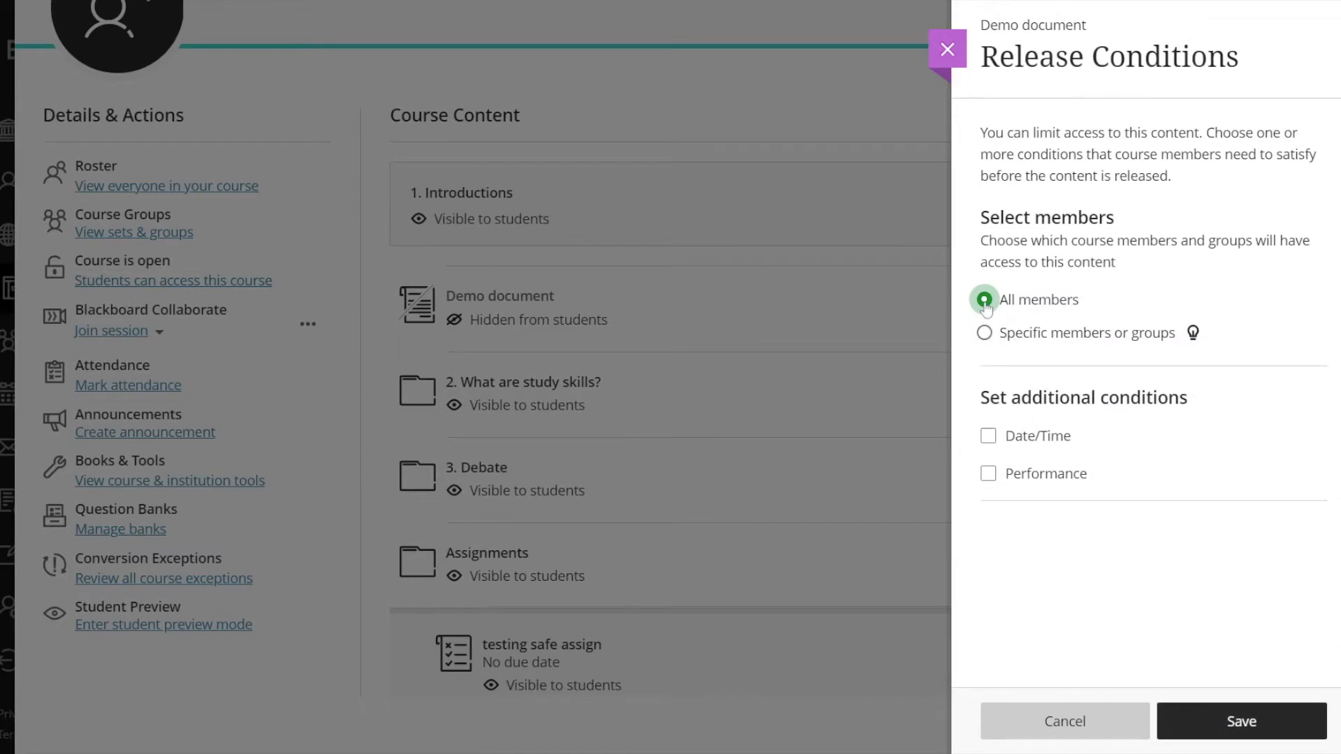
# Enable the Date/Time release condition and review the settings for when the content appears
pyautogui.click(990, 440)
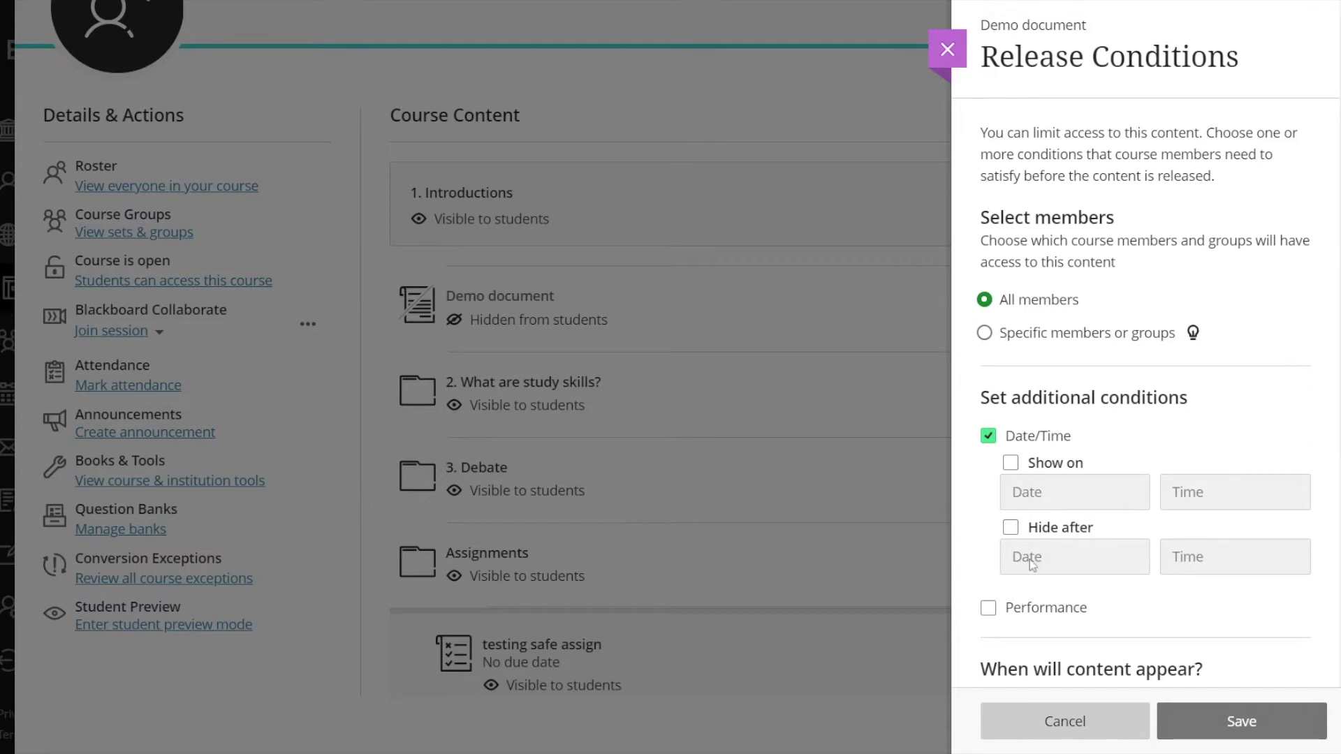
pyautogui.scroll(-2, 1219, 570)
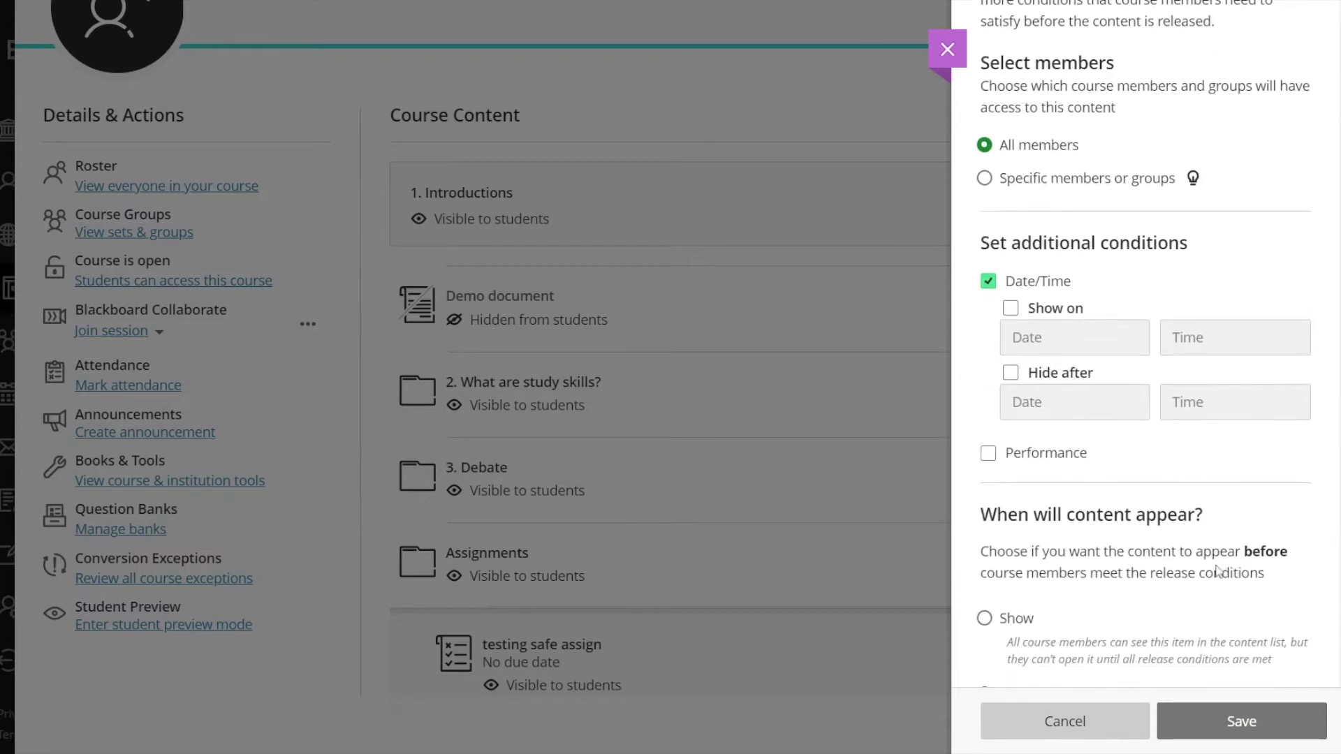
pyautogui.scroll(-1, 1219, 571)
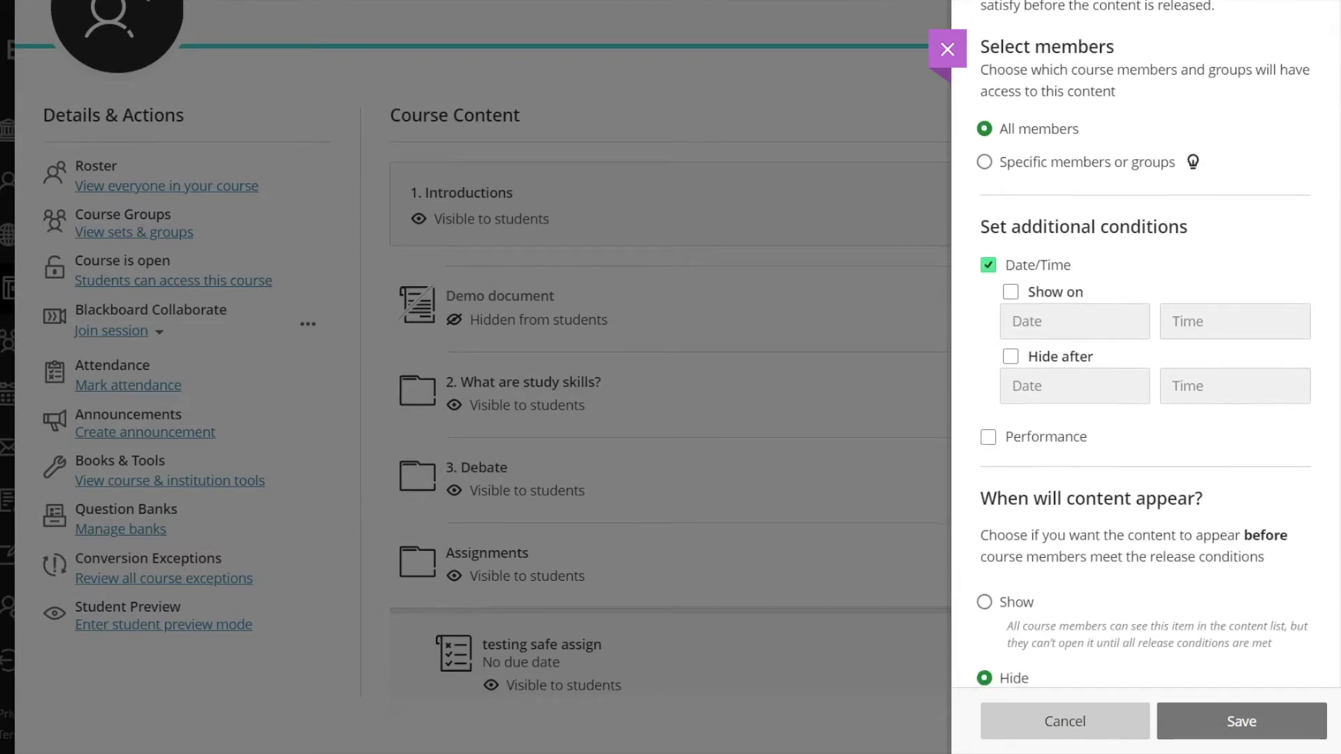
pyautogui.scroll(-1, 1219, 571)
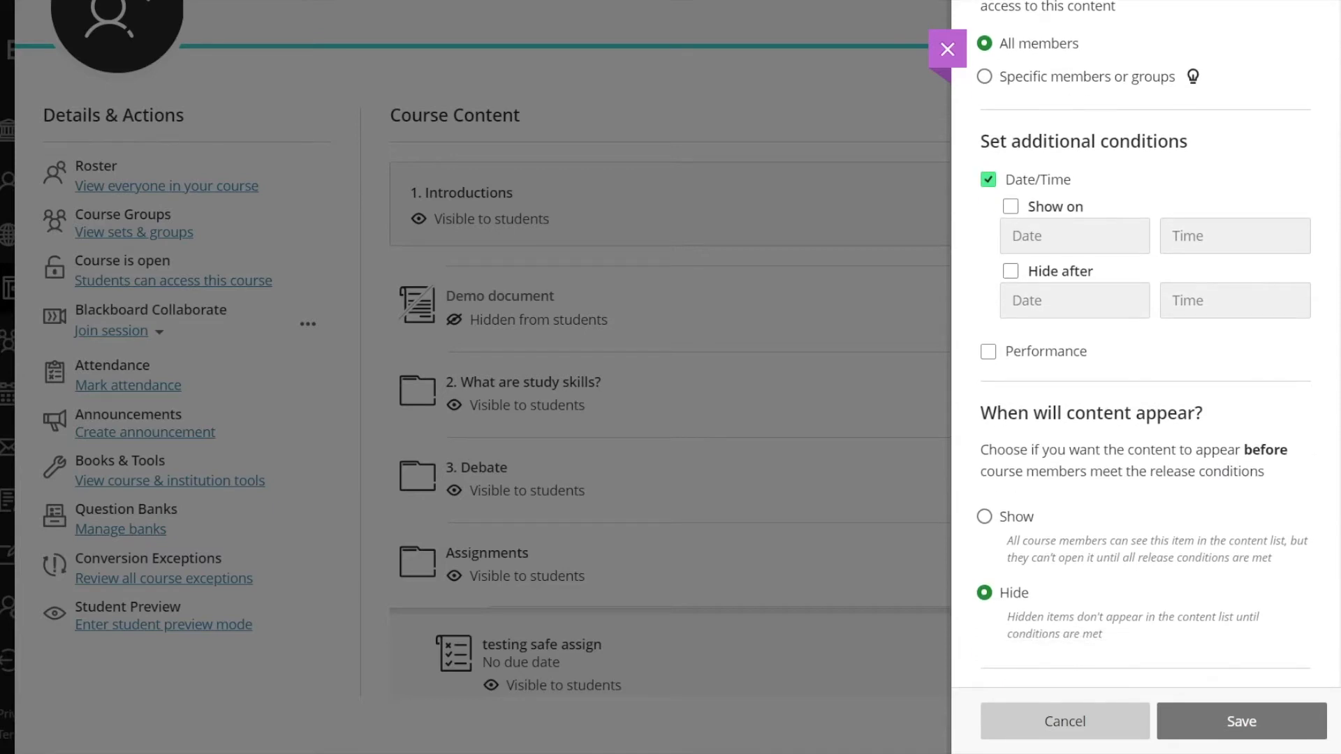
# Enable the Performance condition, check its graded item choices, and close the release conditions without saving
pyautogui.click(988, 351)
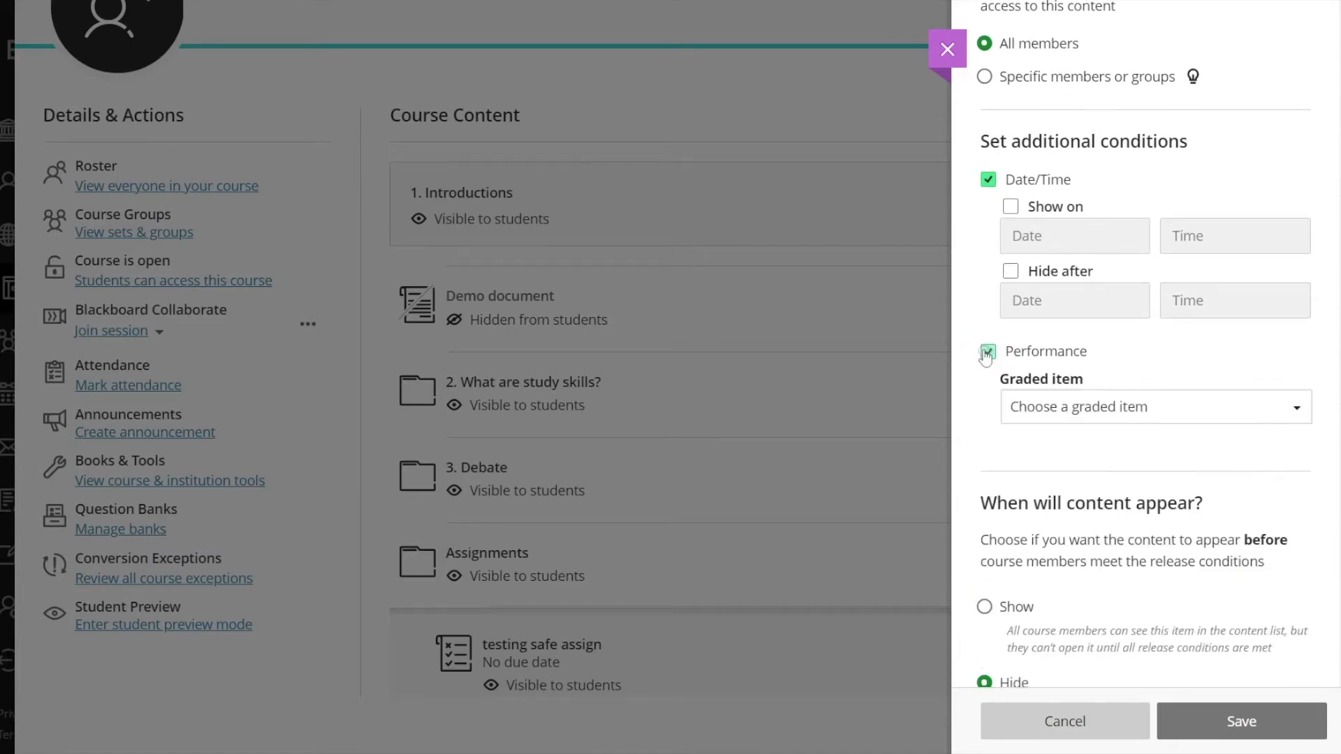
pyautogui.scroll(-2, 984, 356)
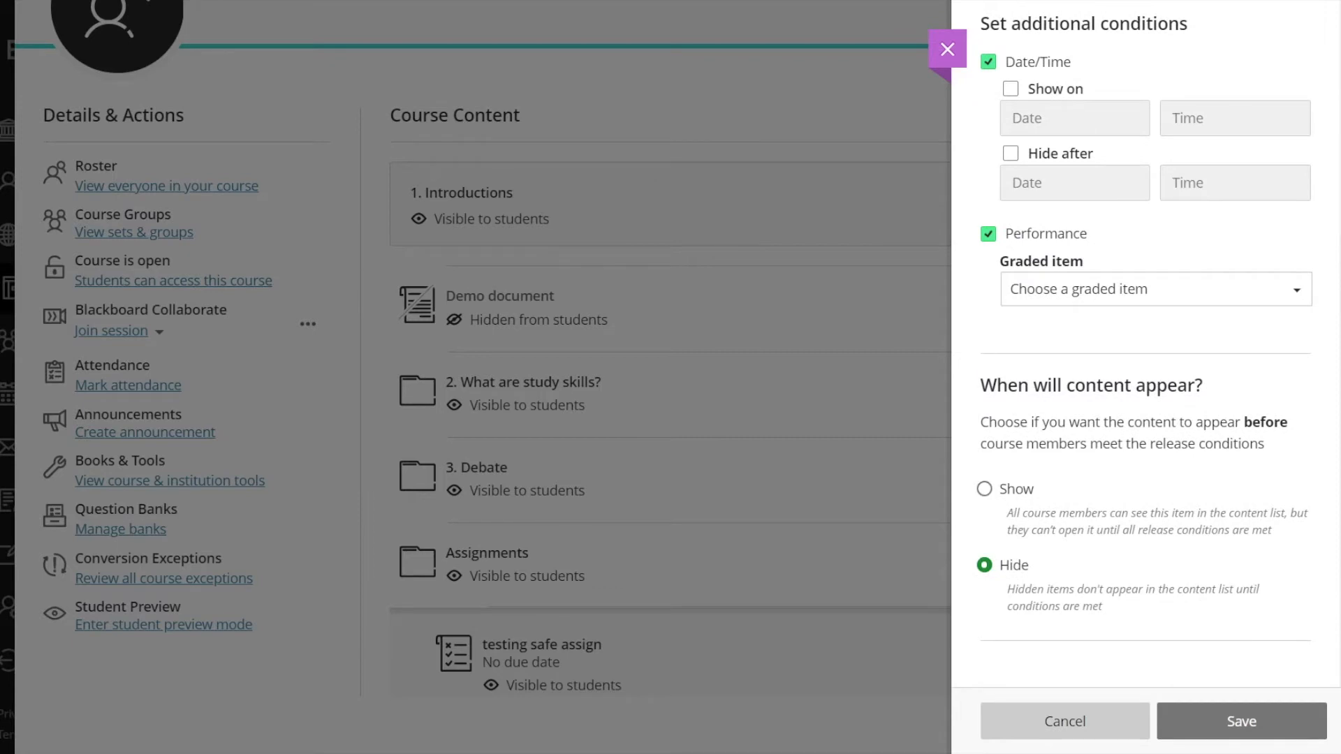
pyautogui.click(1063, 299)
pyautogui.click(1143, 252)
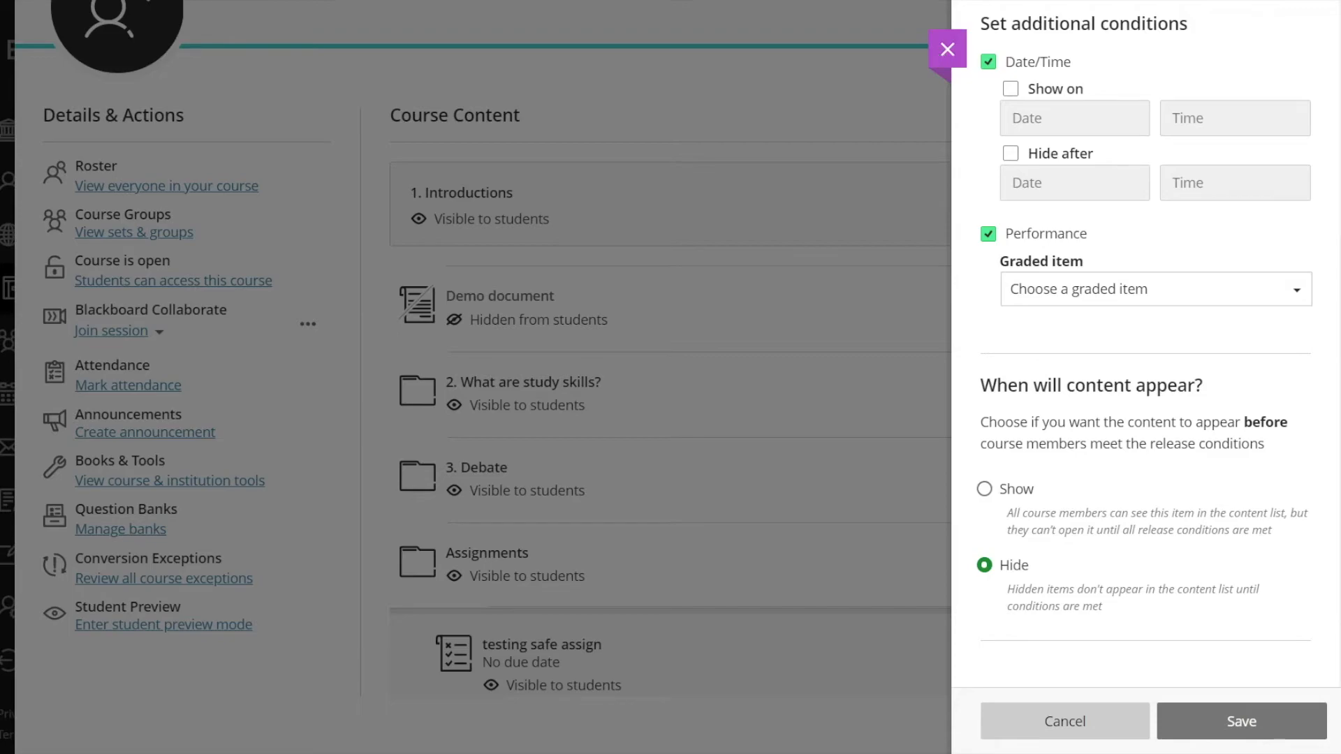
pyautogui.click(941, 55)
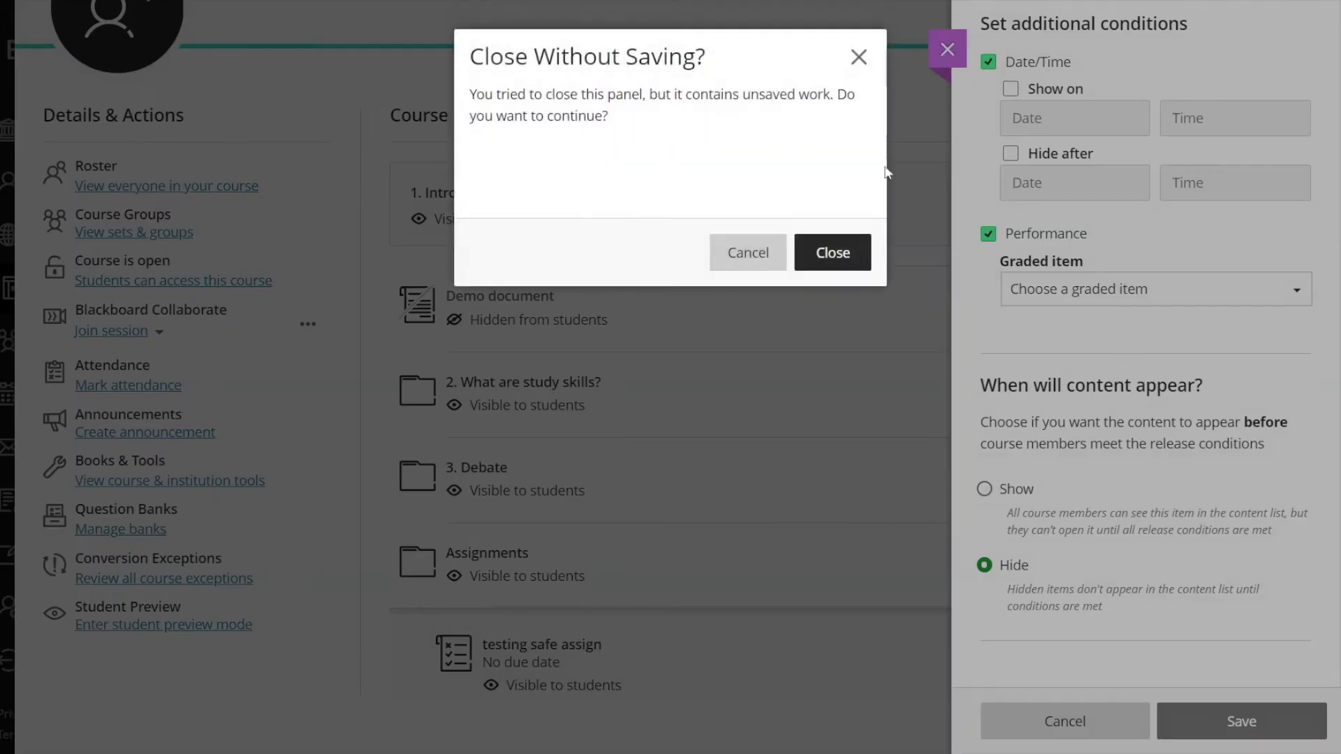
pyautogui.click(832, 250)
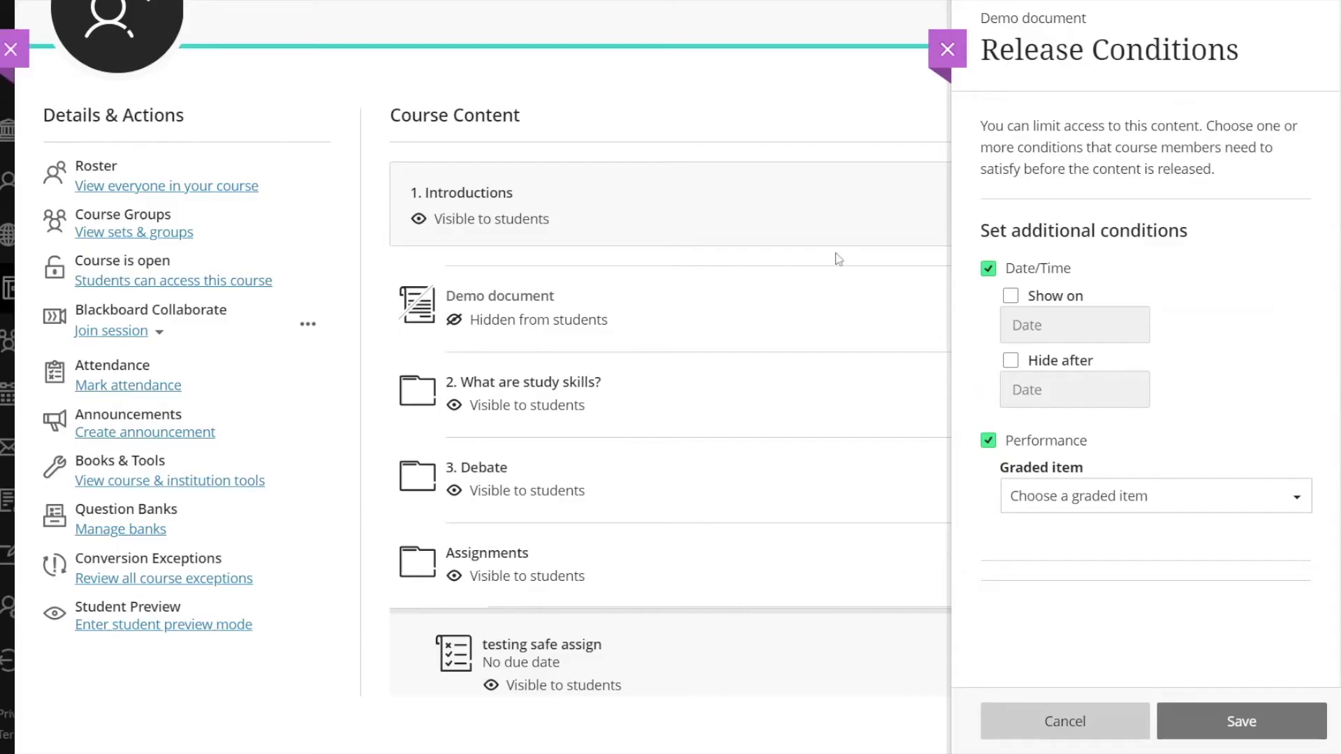
# Check which actions are available for the "2. What are study skills?" folder in the course content
pyautogui.scroll(-3, 839, 259)
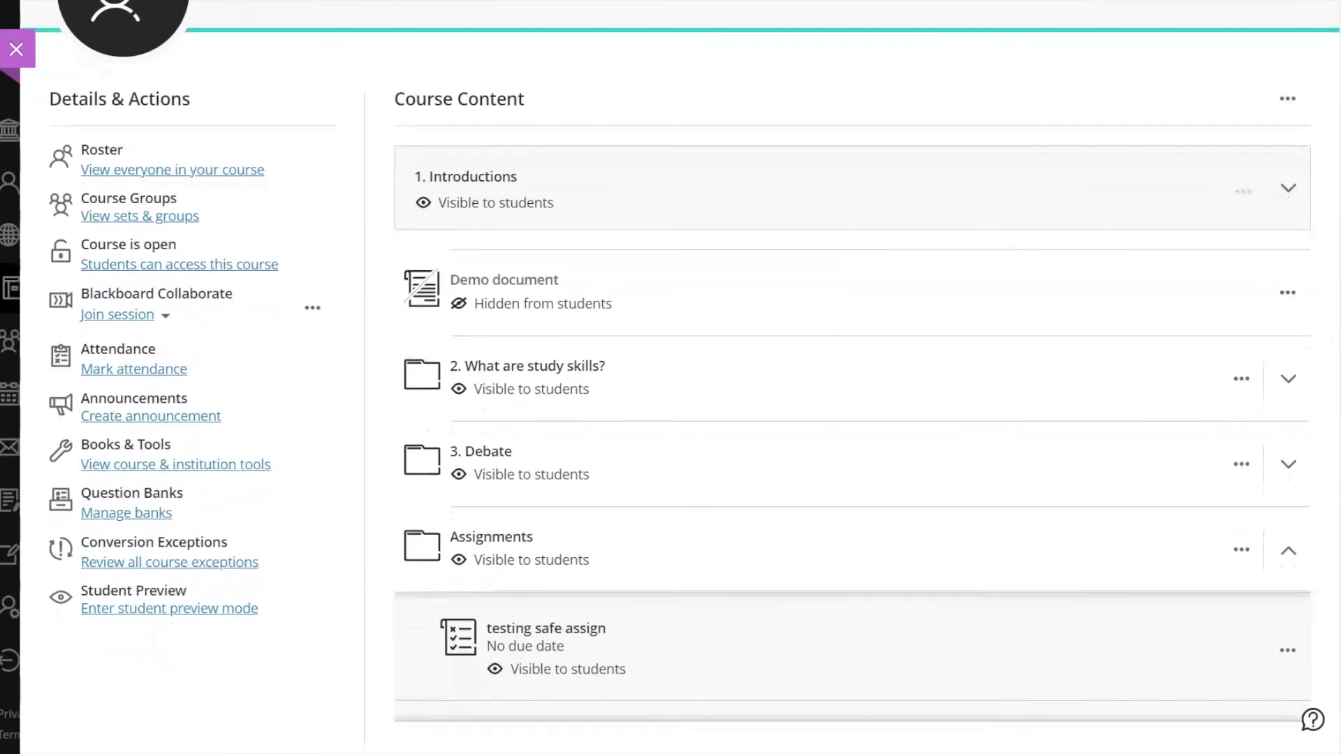
pyautogui.scroll(-1, 838, 259)
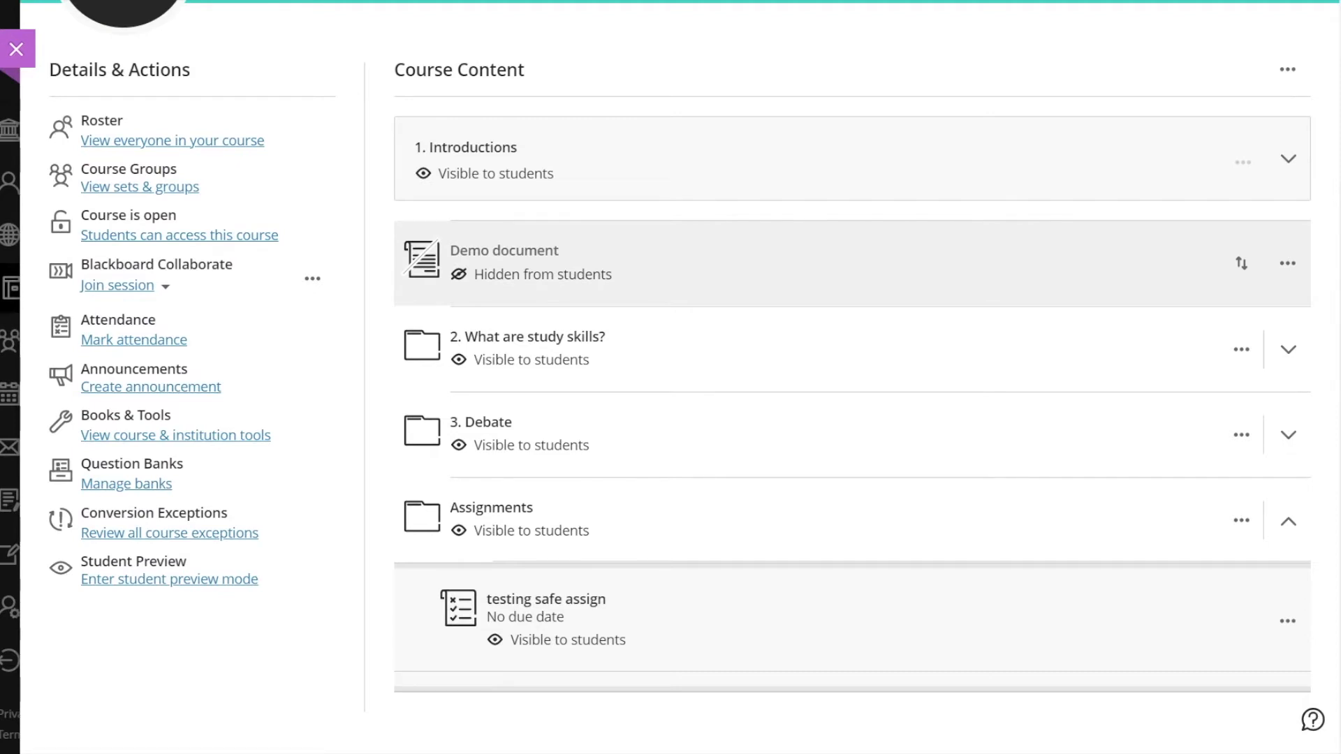
pyautogui.scroll(4, 1104, 600)
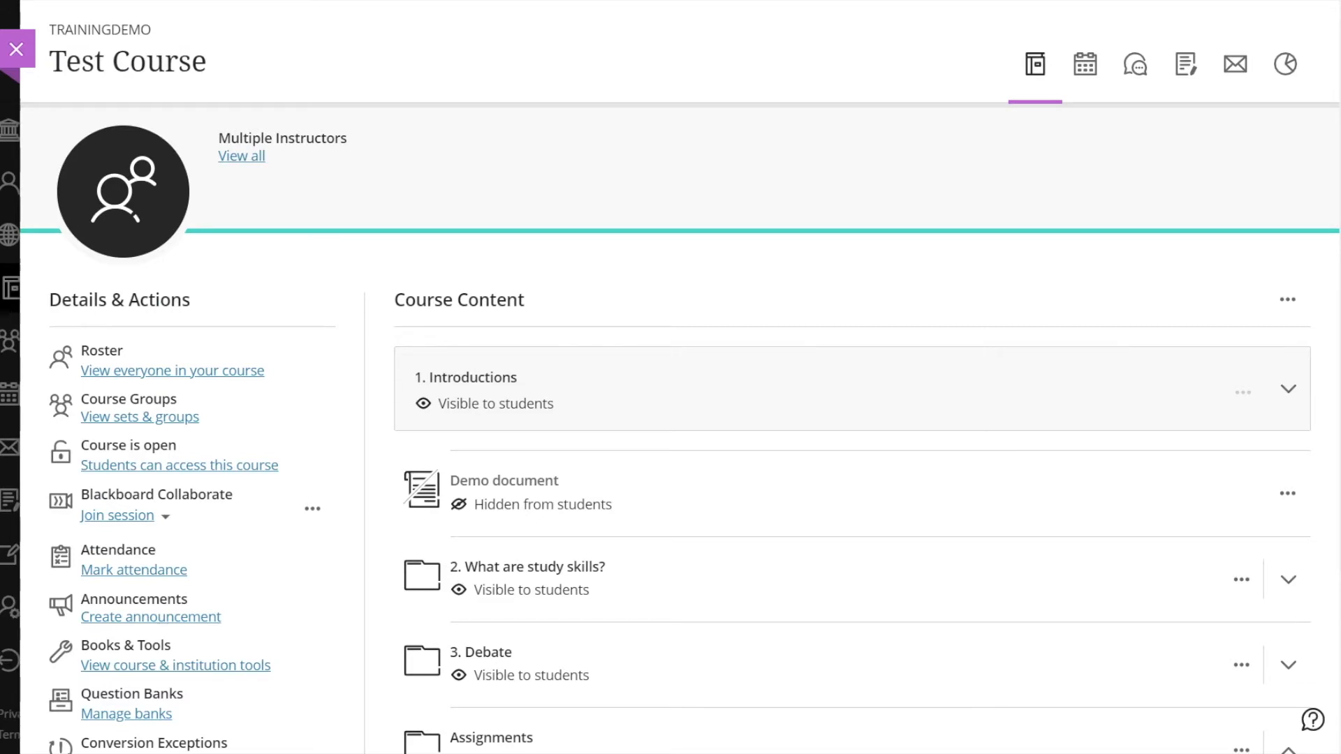
pyautogui.scroll(-3, 1283, 455)
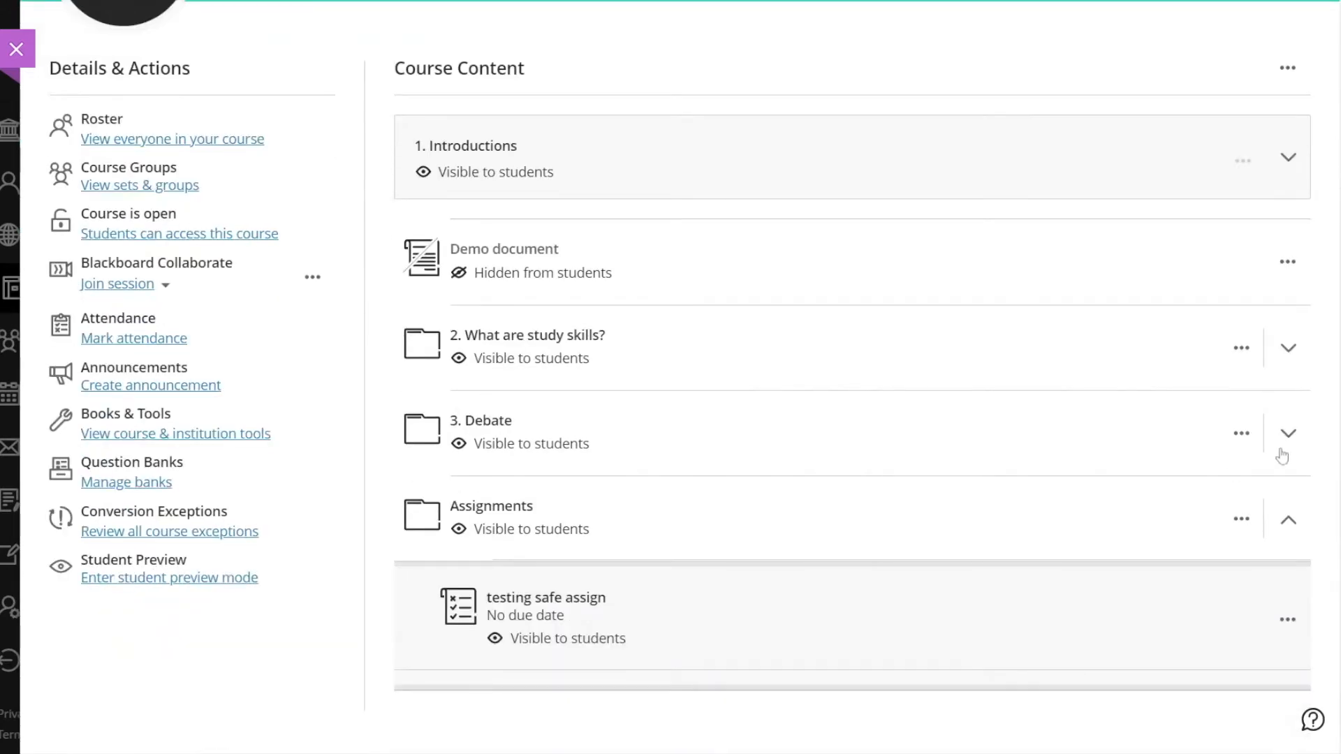
pyautogui.click(1241, 351)
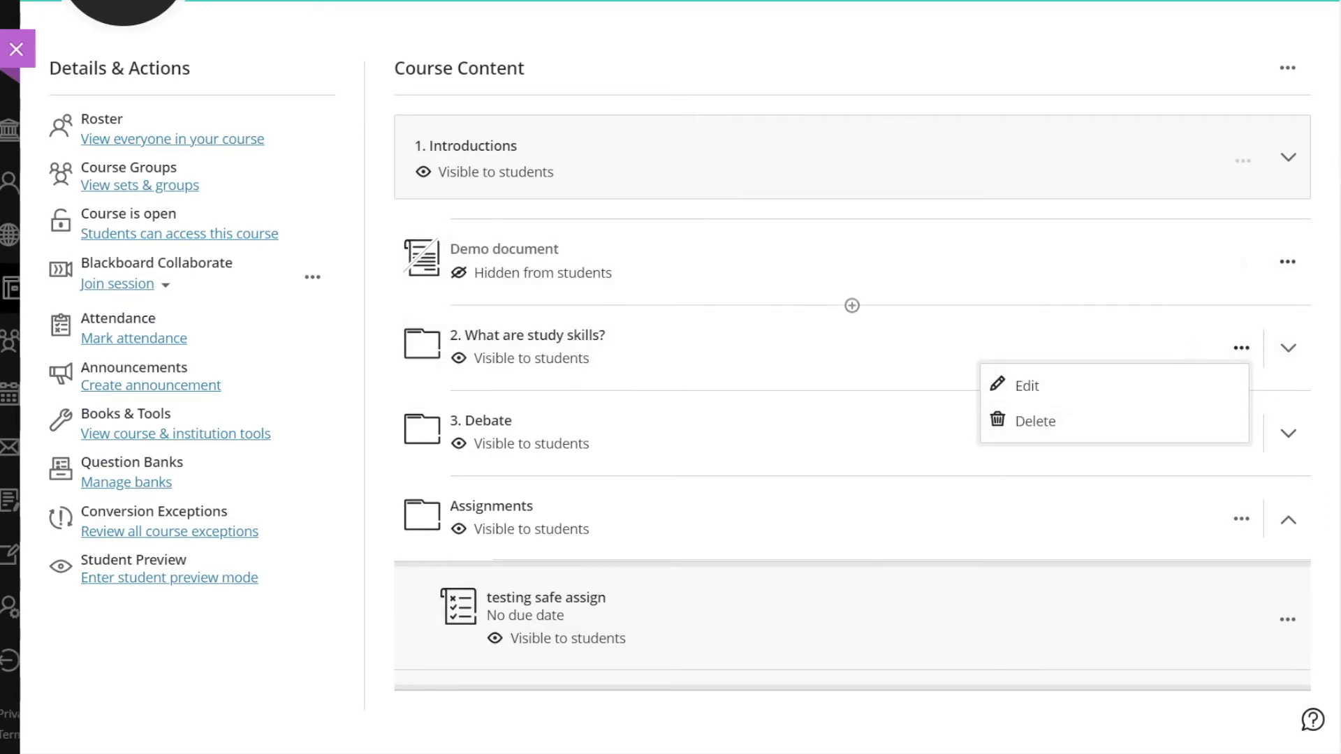
# Open Batch Edit for the course content and select all items
pyautogui.scroll(2, 1288, 216)
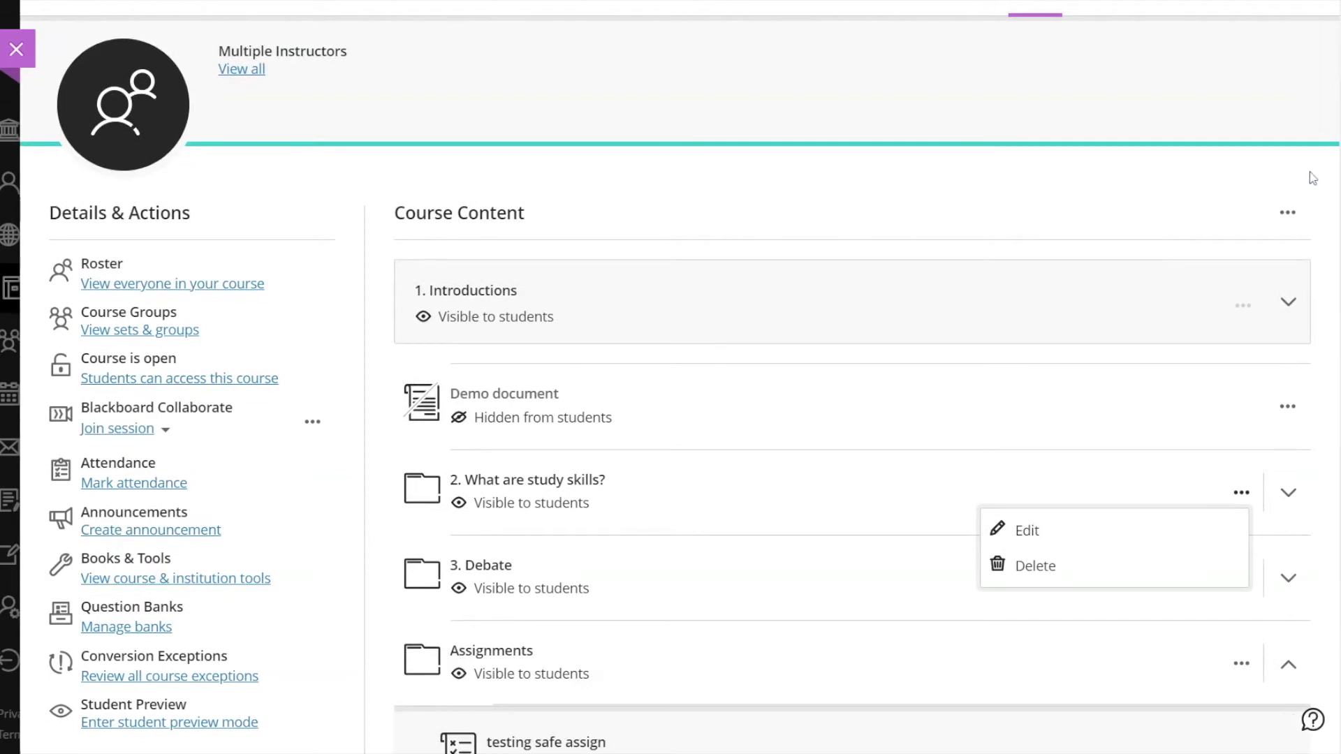
pyautogui.click(1288, 213)
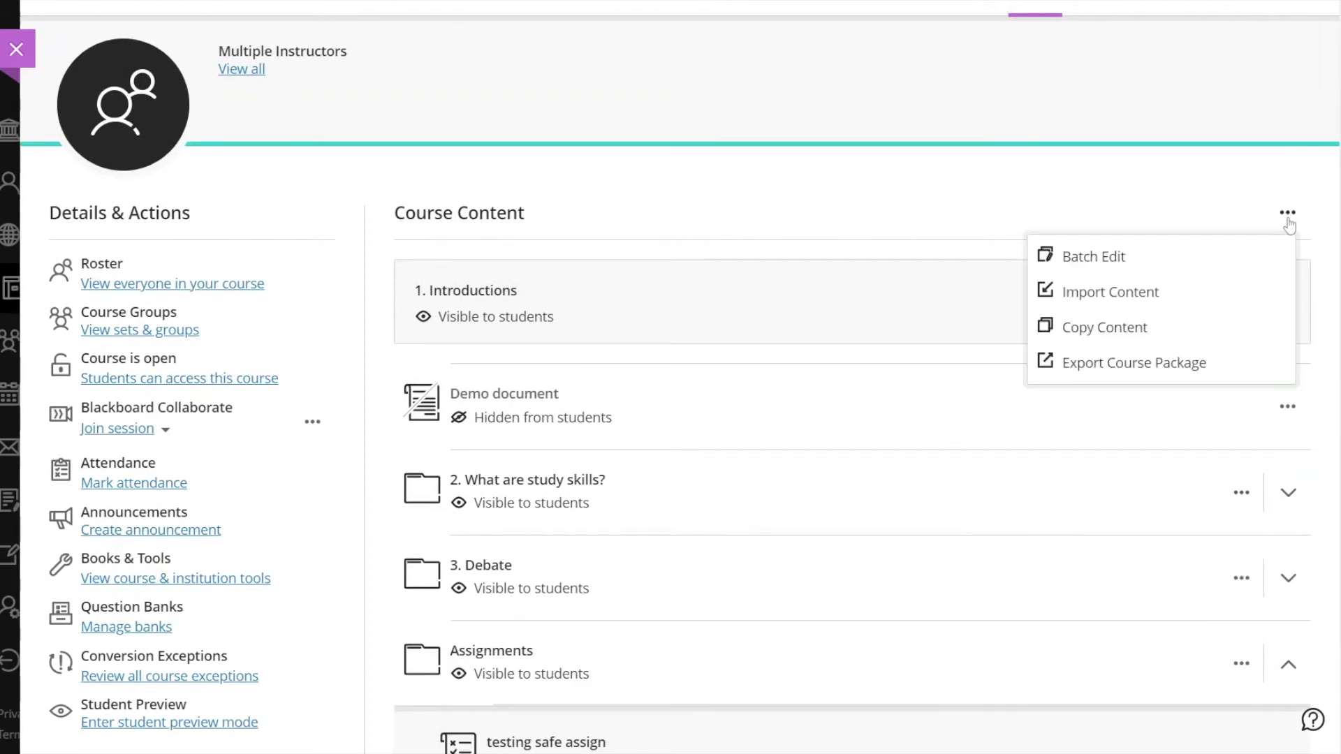
pyautogui.click(1223, 265)
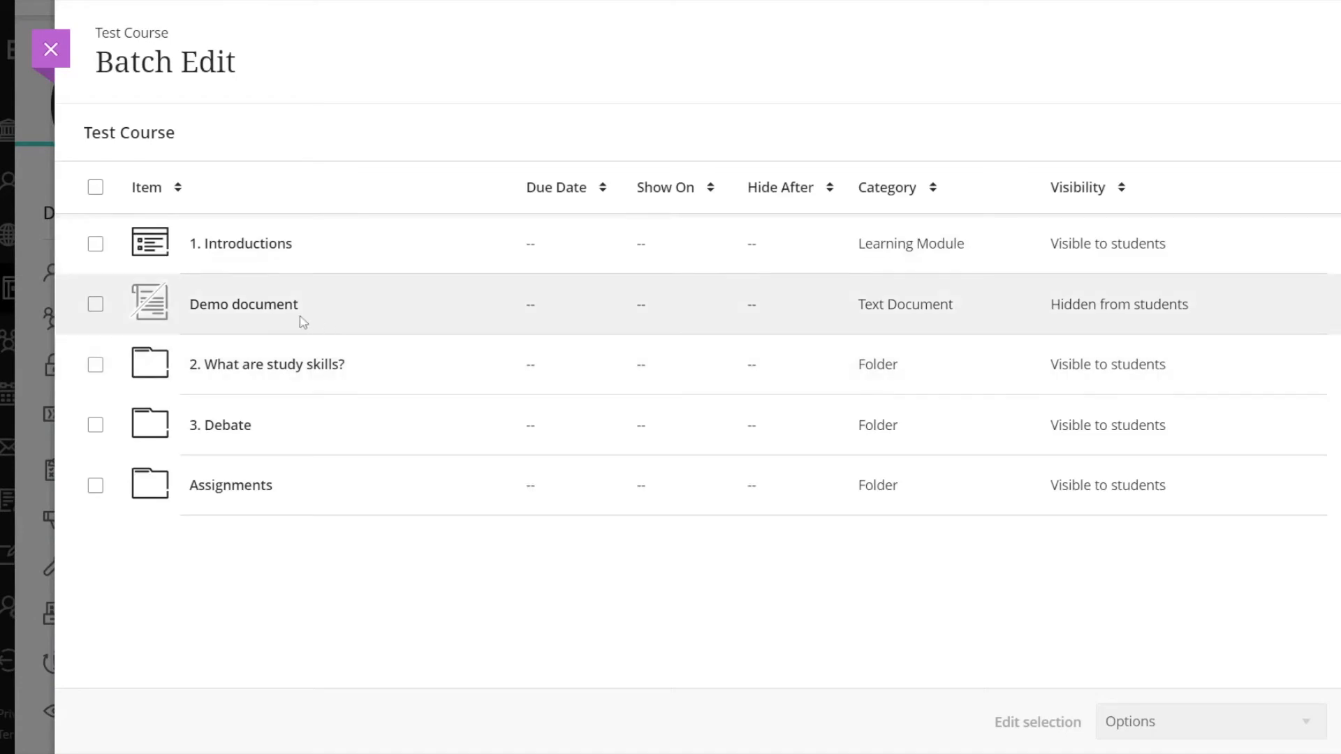
pyautogui.click(96, 187)
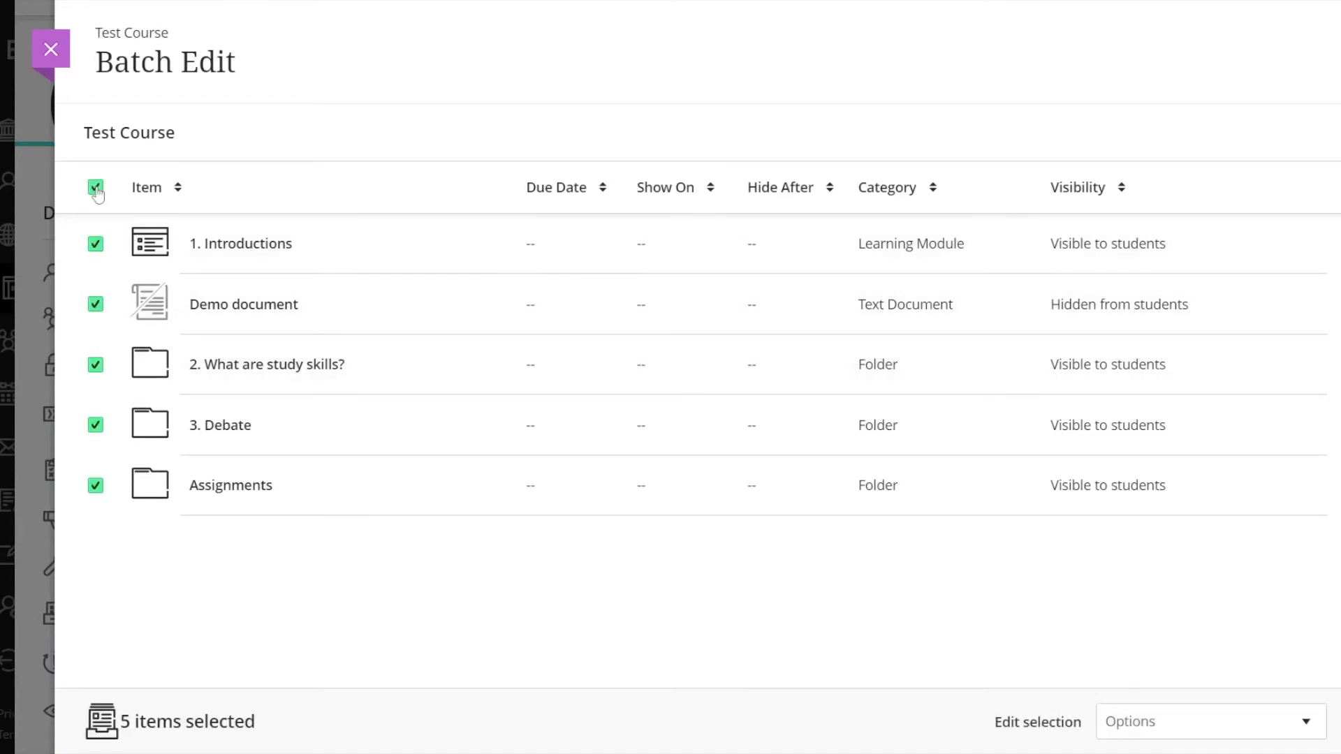
# Check the edit options available for the selected items and close Batch Edit without making changes
pyautogui.click(1185, 726)
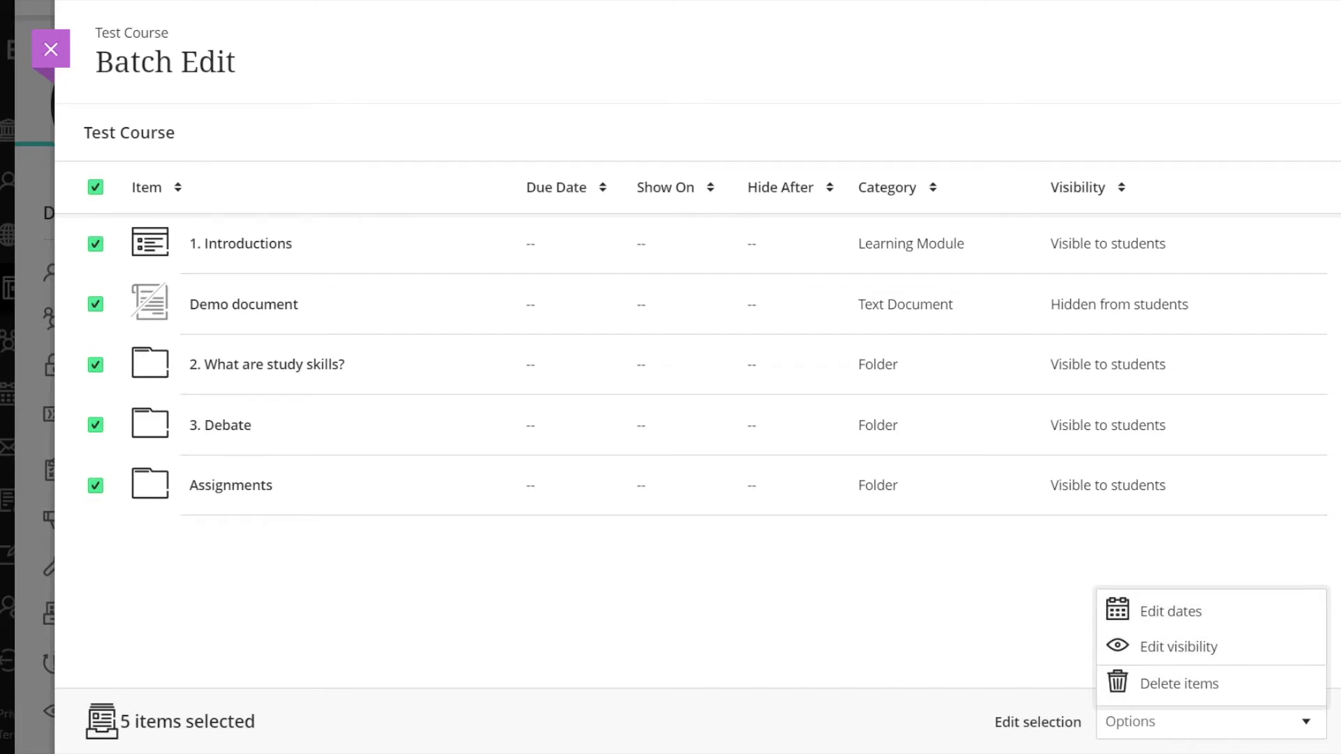
pyautogui.press('Escape')
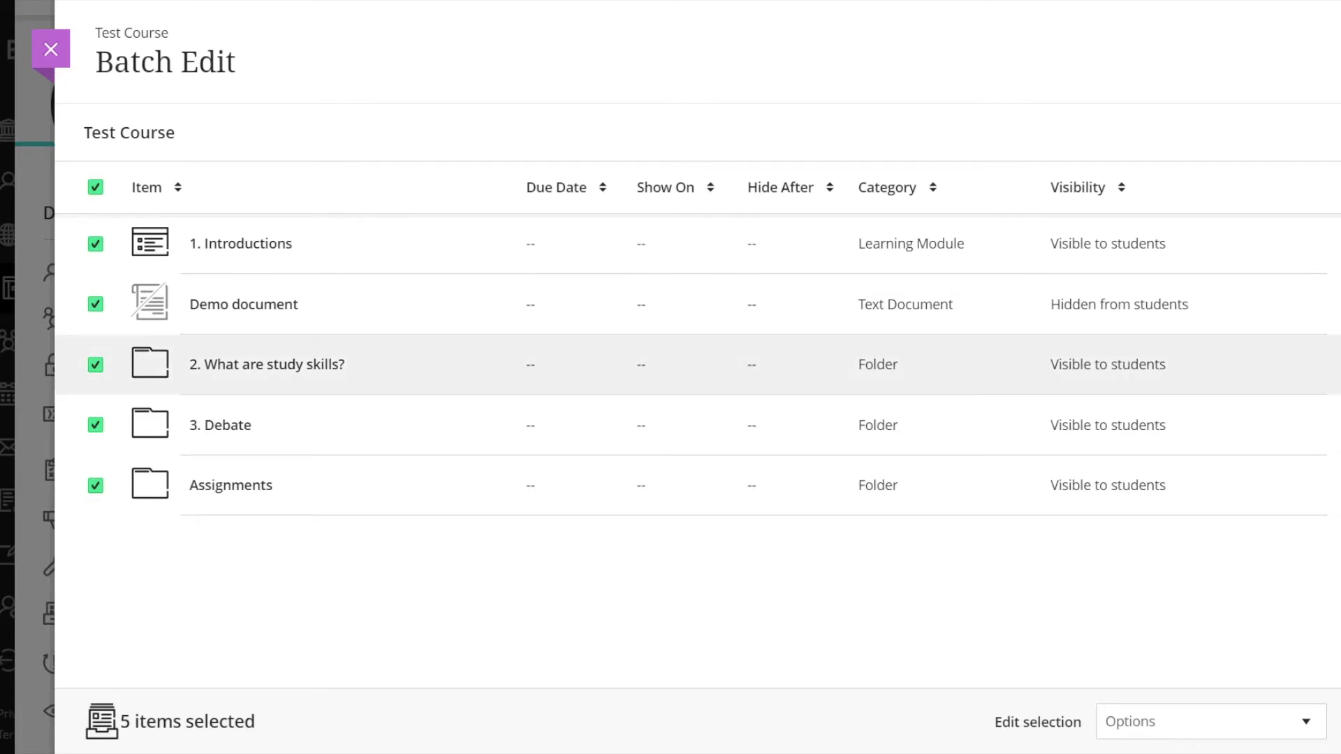
pyautogui.click(50, 50)
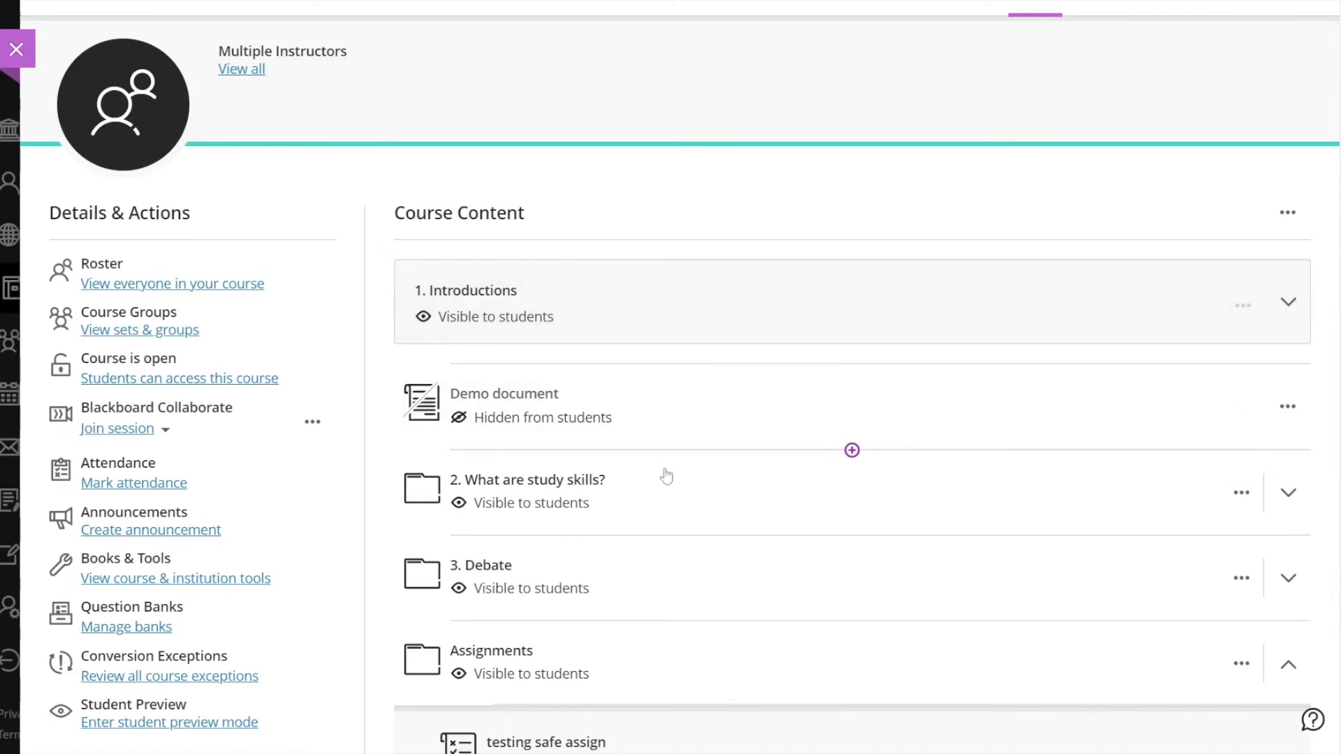
# Expand the "1. Introductions" learning module and review the items it contains
pyautogui.click(656, 315)
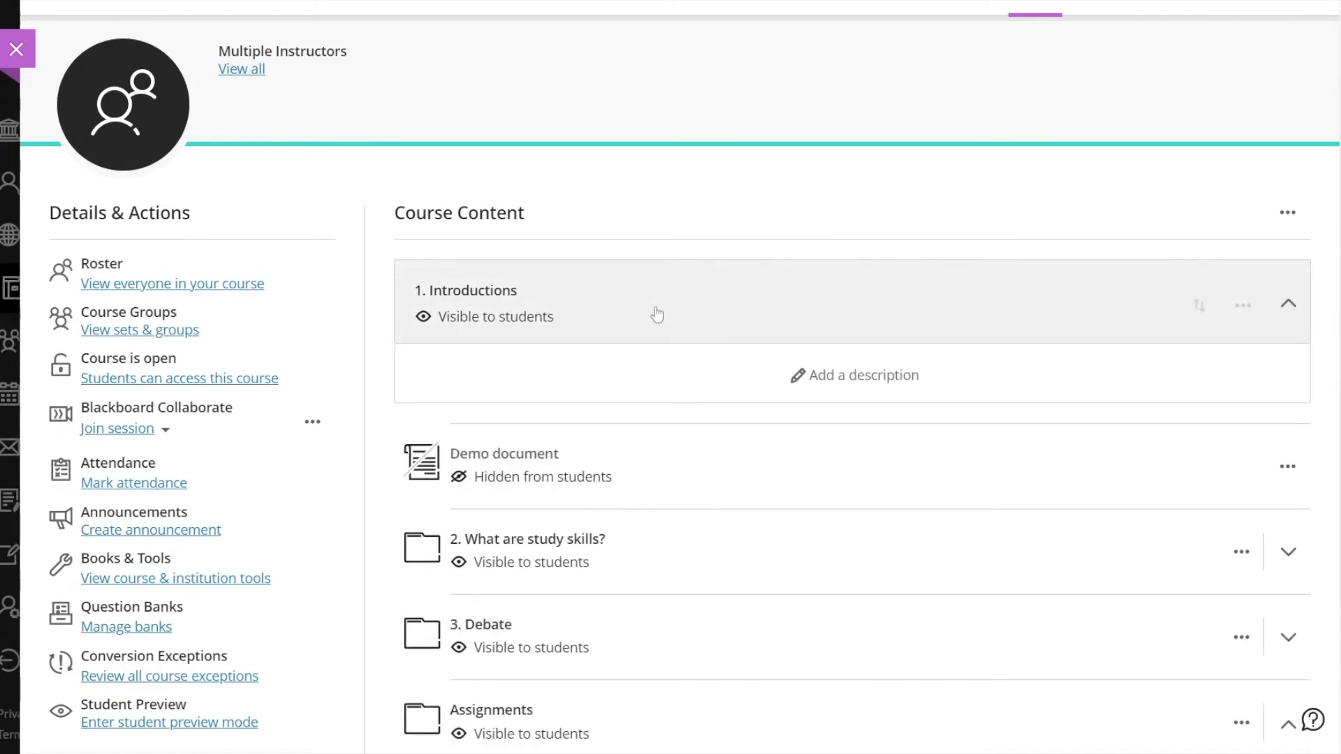
pyautogui.scroll(-2, 657, 315)
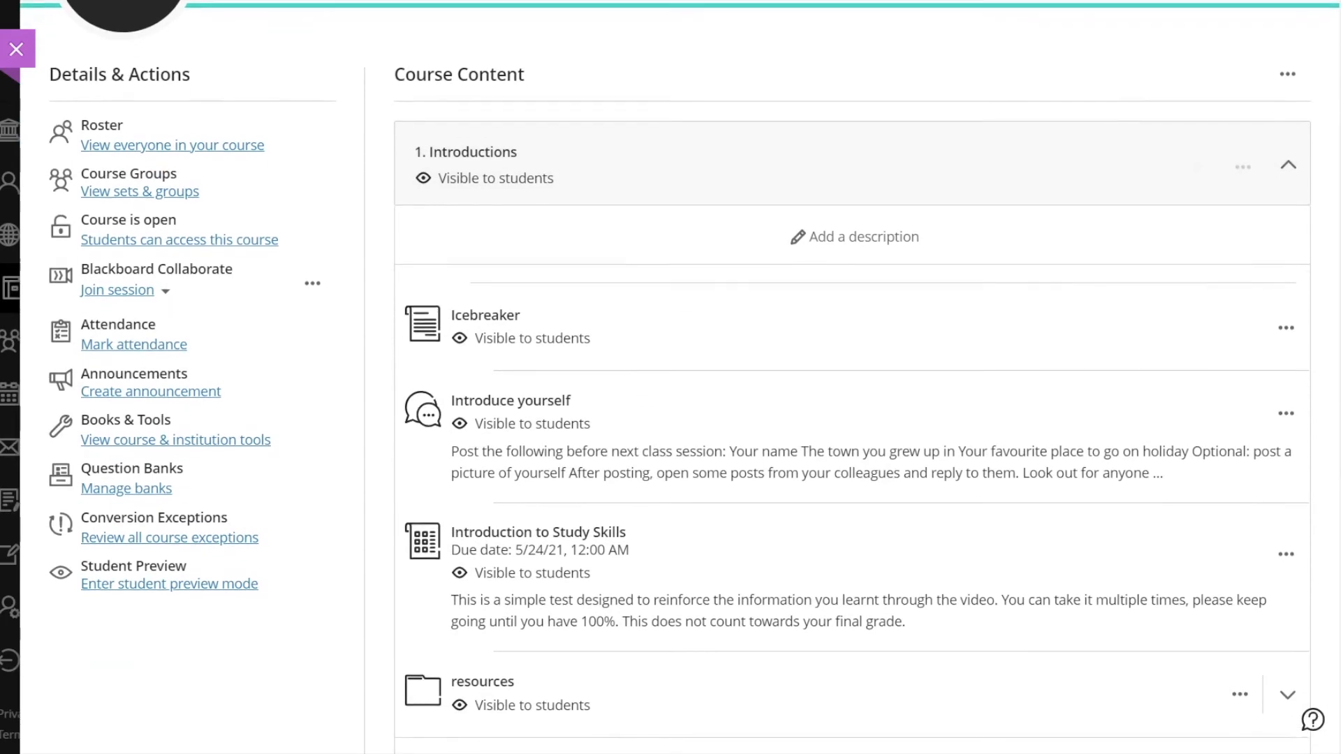
pyautogui.scroll(-2, 618, 300)
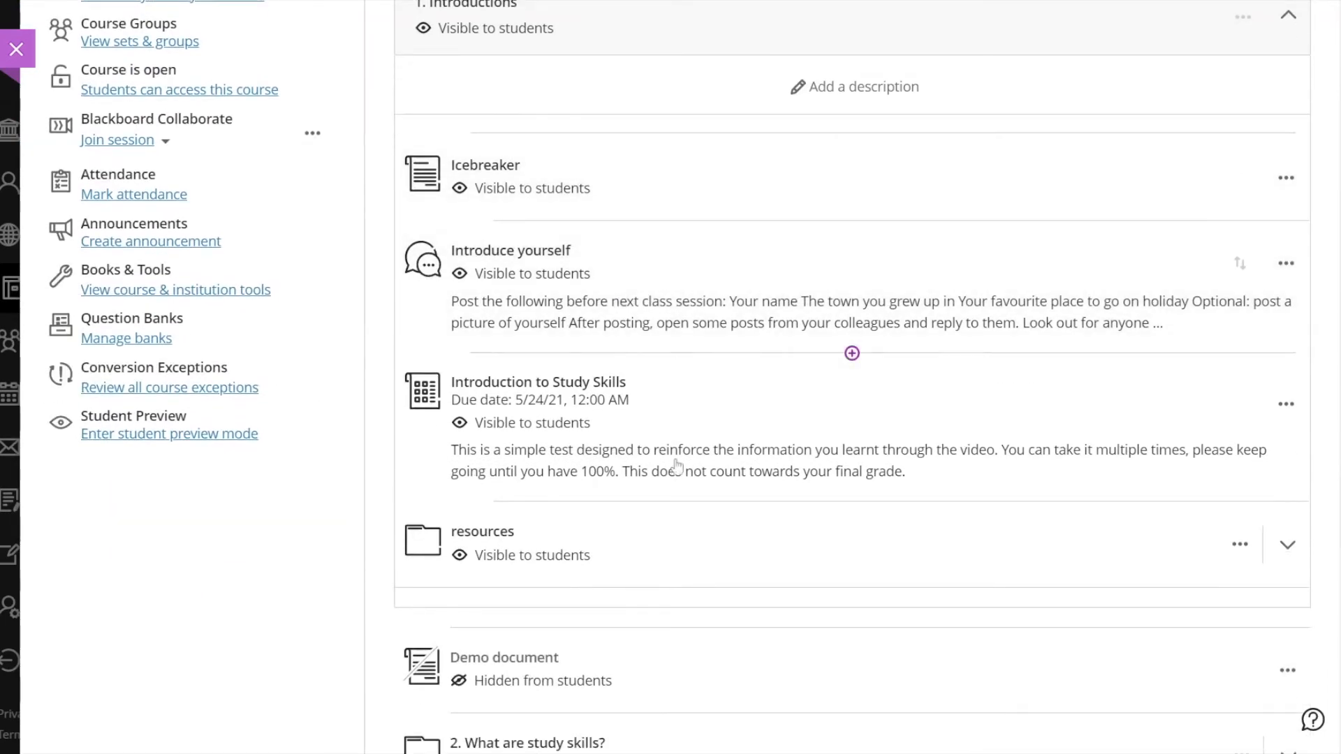
pyautogui.scroll(-4, 676, 475)
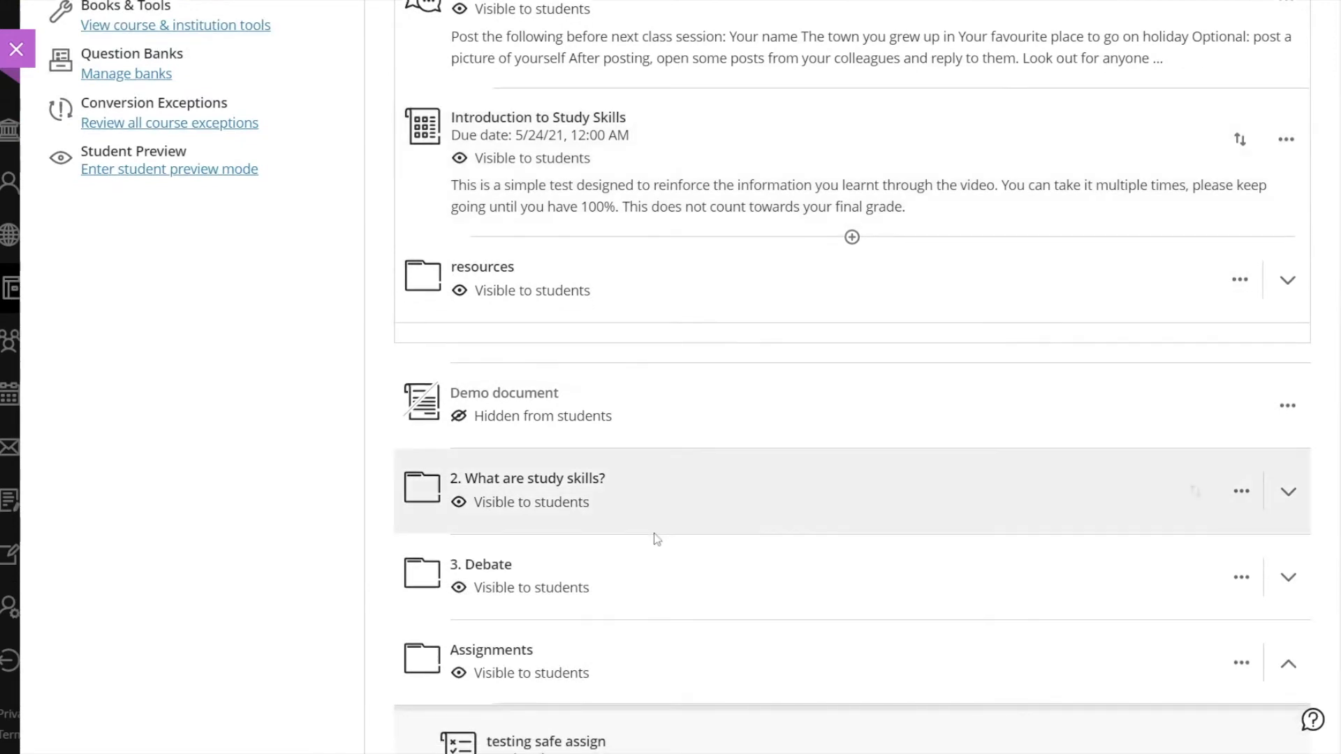
# Expand the "2. What are study skills?" folder and review its contents
pyautogui.click(671, 517)
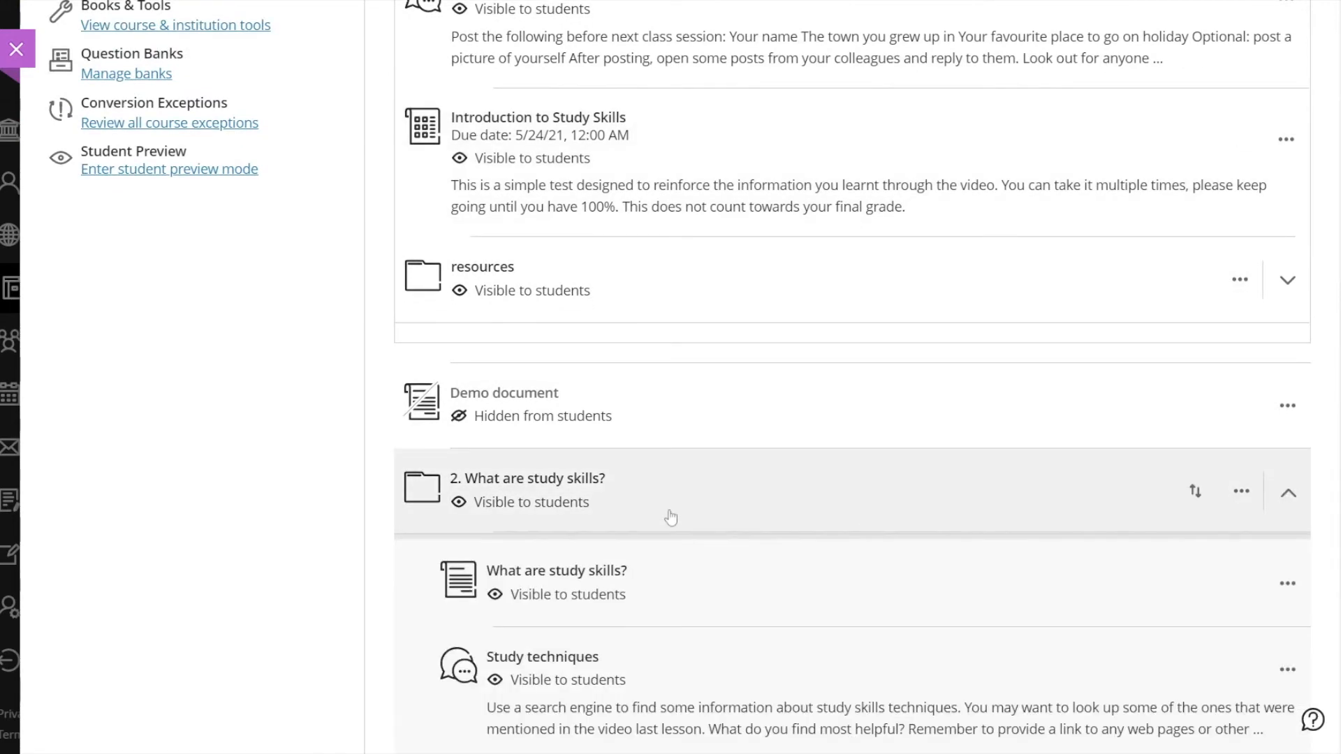
pyautogui.scroll(-2, 671, 517)
pyautogui.scroll(1, 670, 517)
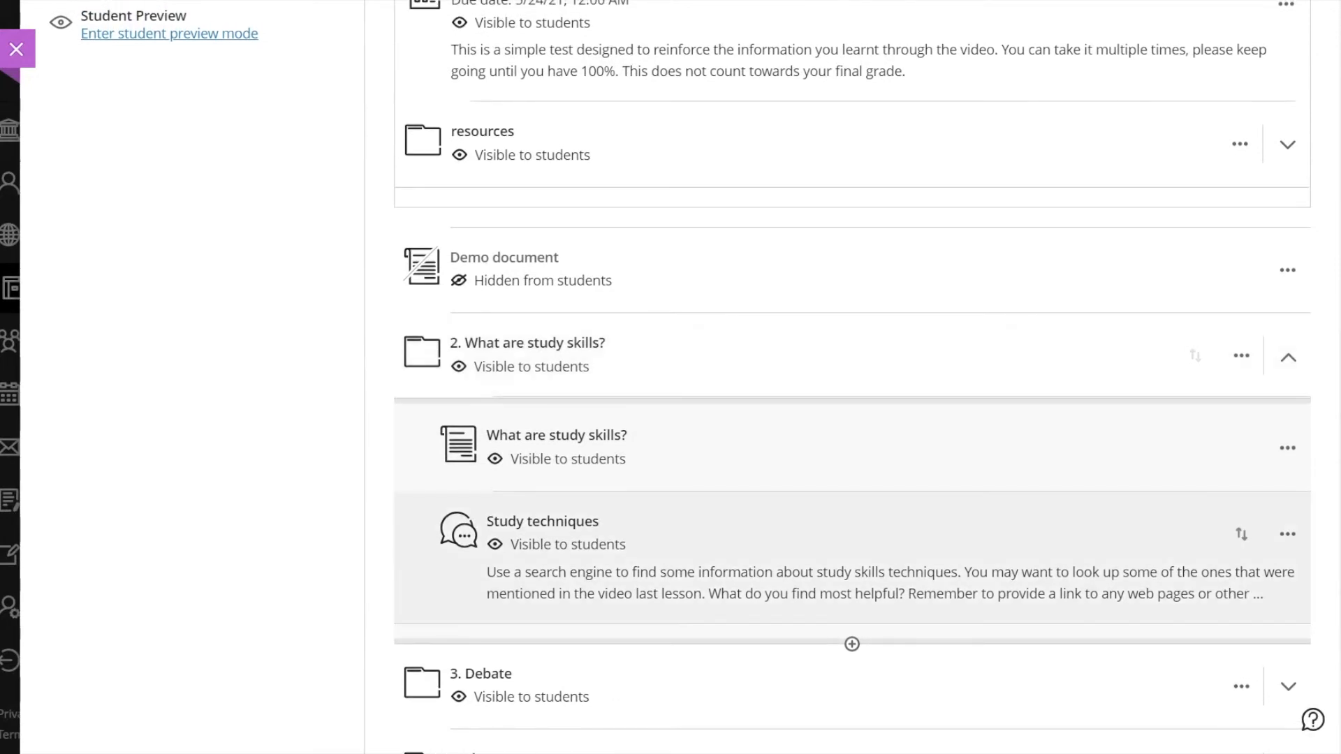
pyautogui.scroll(1, 852, 545)
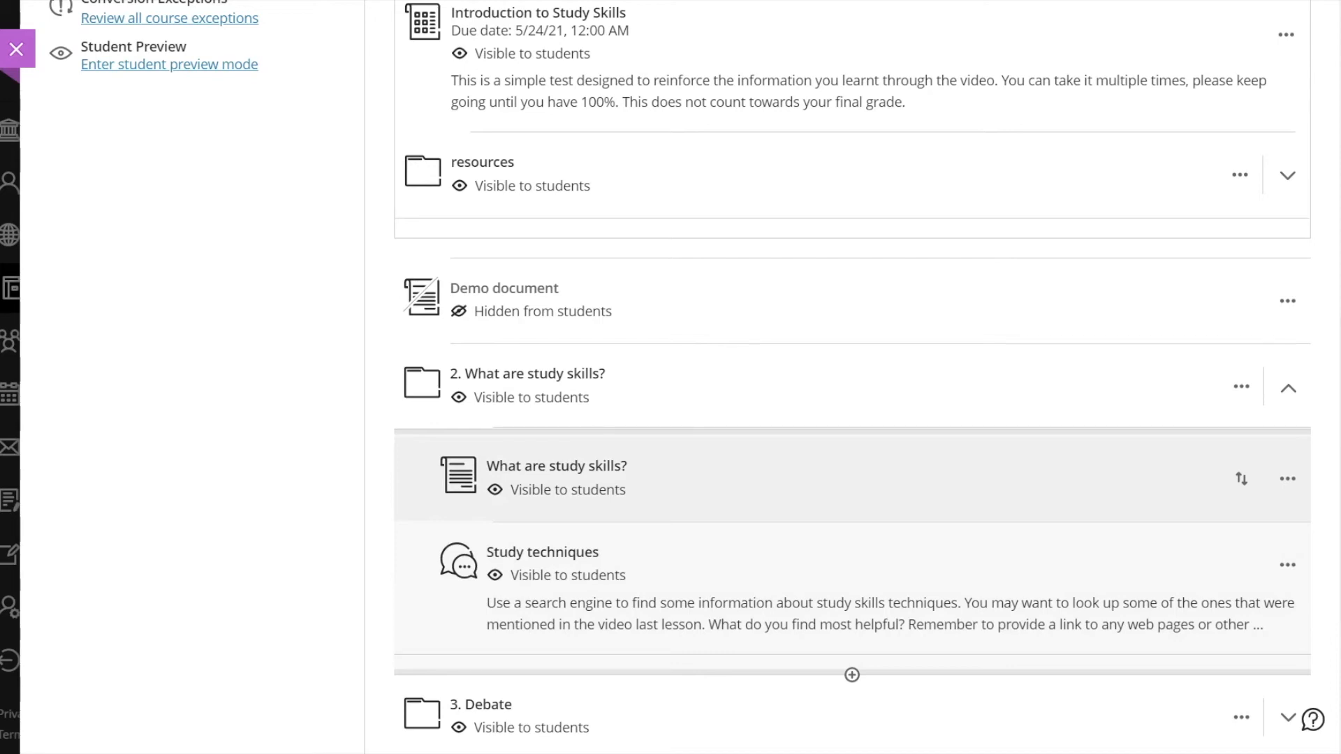
# Enter student preview mode for the course and start the preview
pyautogui.scroll(6, 851, 559)
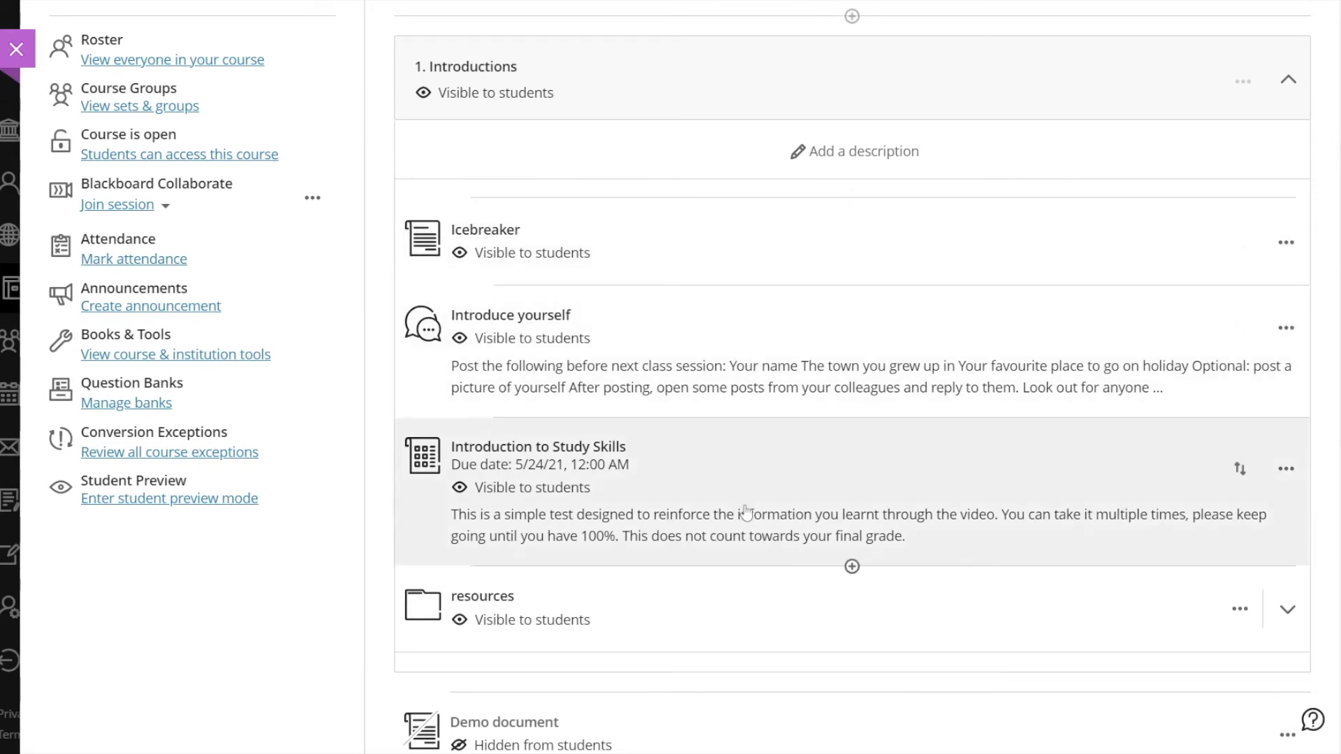
pyautogui.scroll(1, 746, 513)
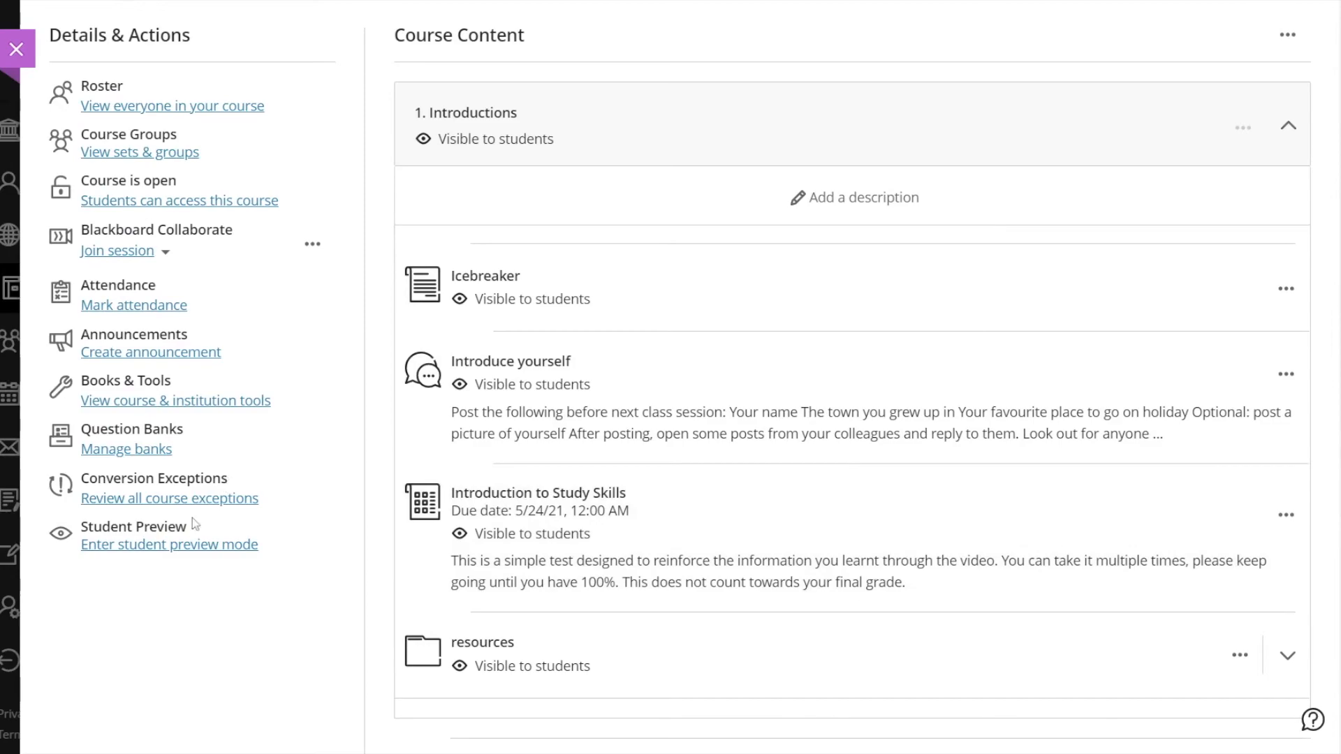
pyautogui.click(180, 547)
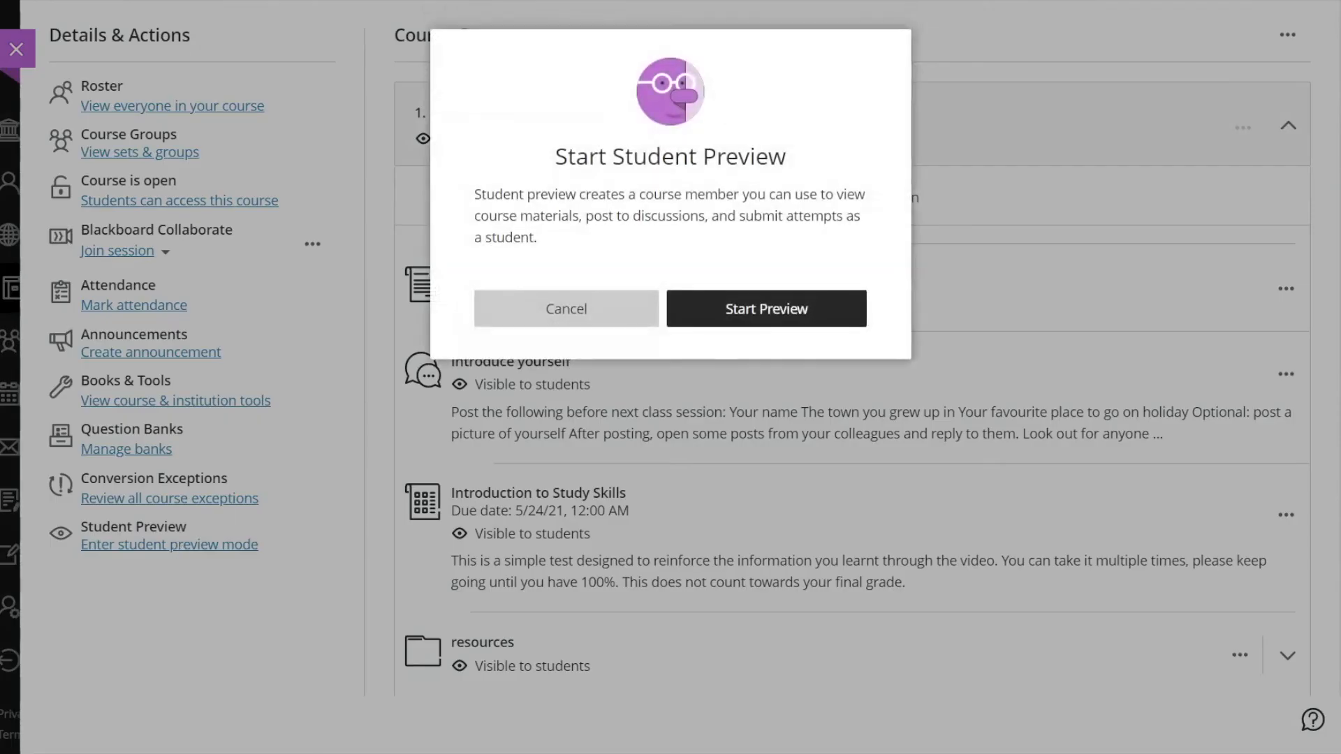
pyautogui.click(774, 312)
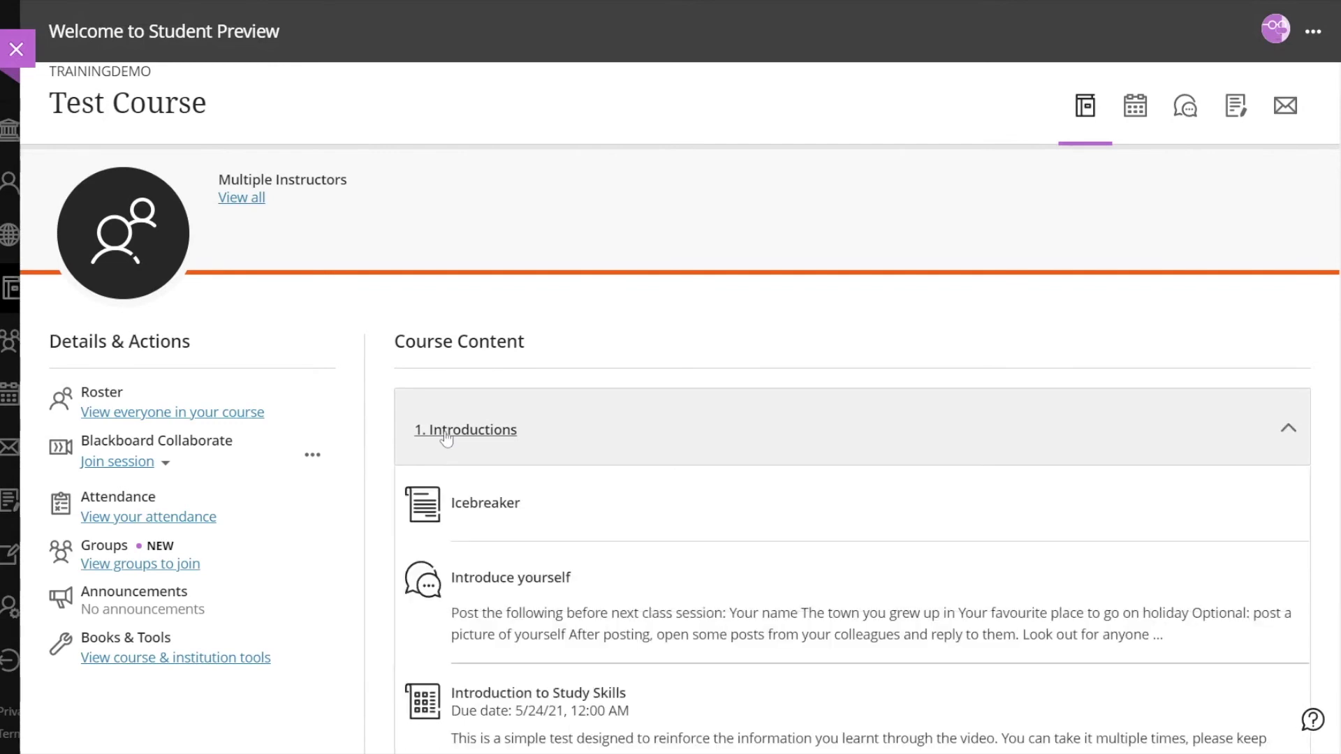
# View the Icebreaker document as a student and advance through the Introduce yourself discussion to the Introduction to Study Skills test
pyautogui.click(510, 509)
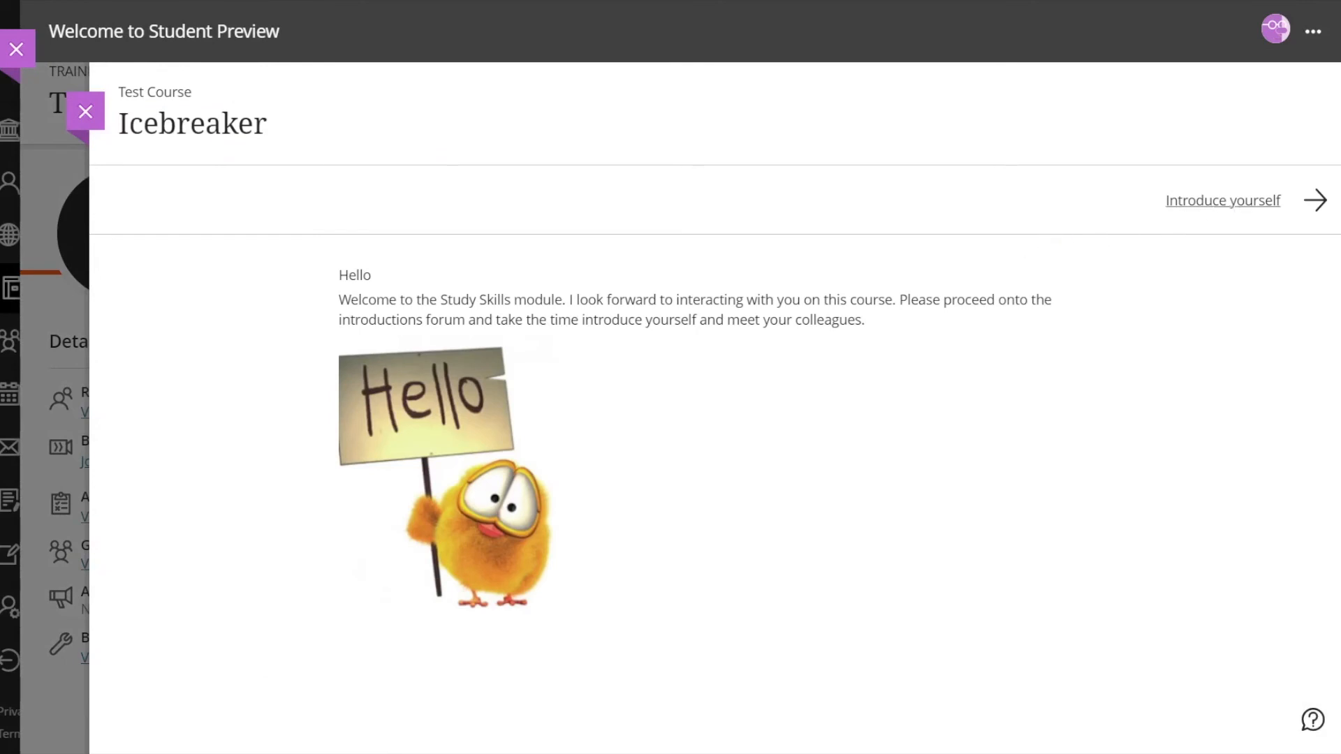
pyautogui.click(1226, 206)
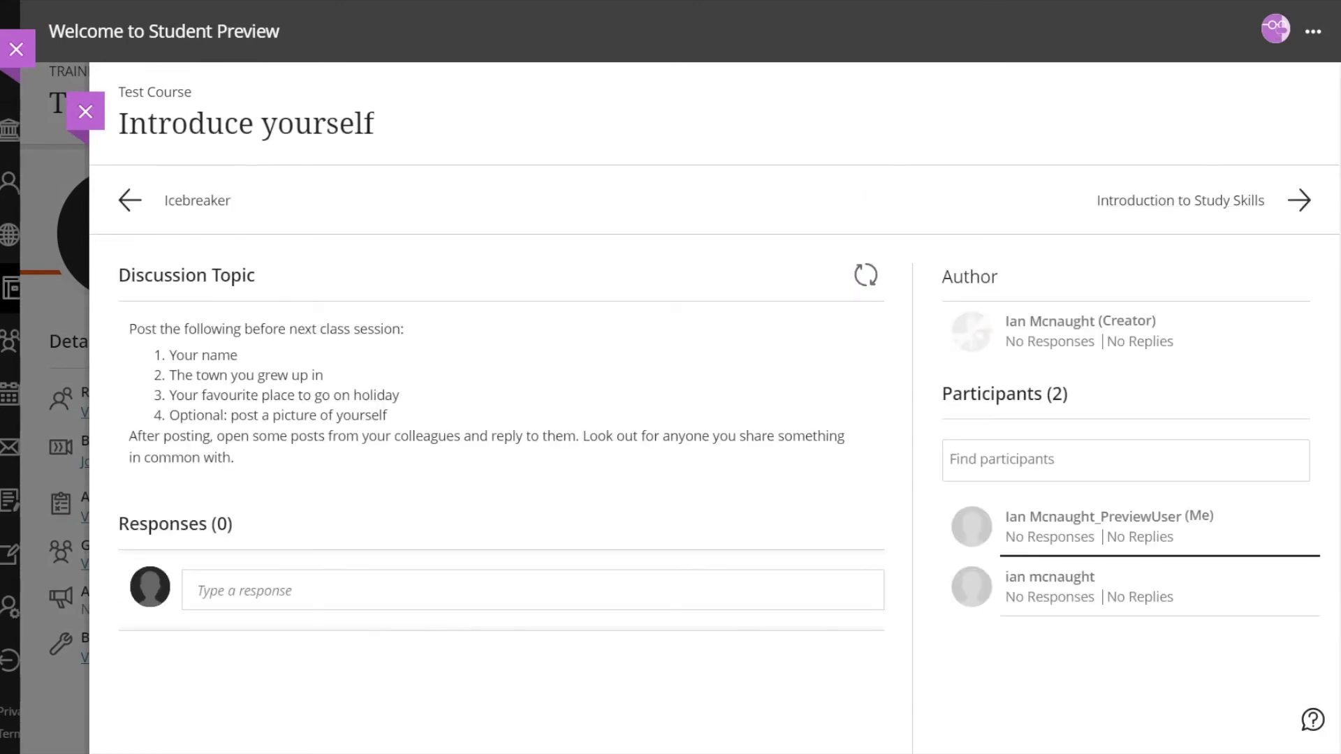
pyautogui.click(1147, 209)
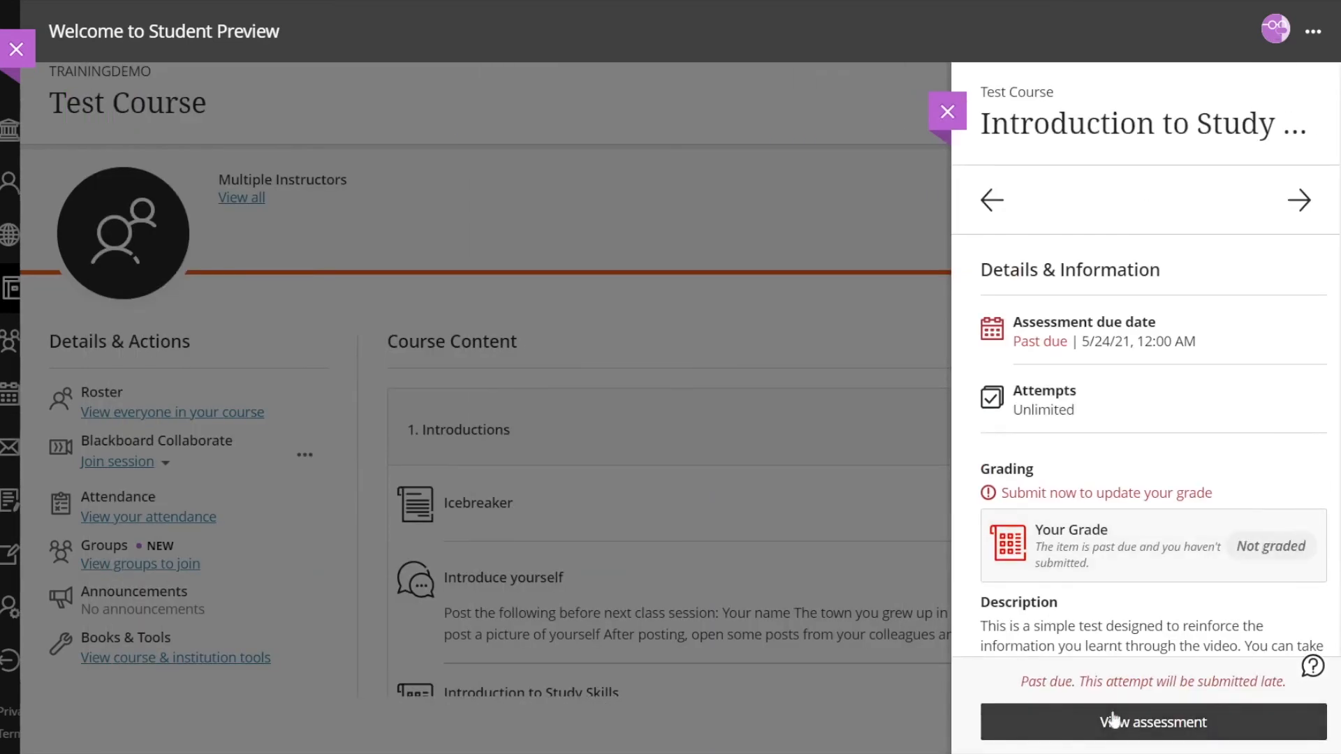
# View the Introduction to Study Skills assessment, look through its questions and close it without submitting
pyautogui.click(1114, 723)
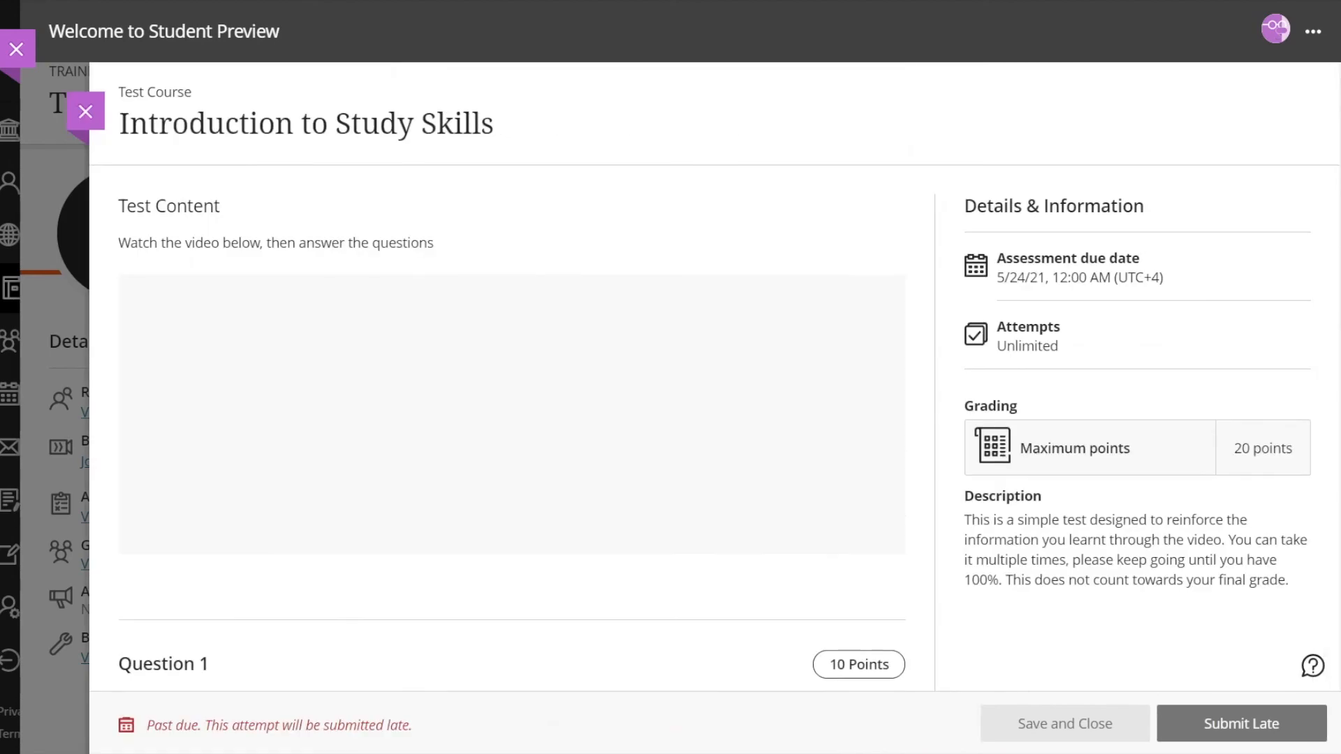
pyautogui.scroll(-8, 641, 496)
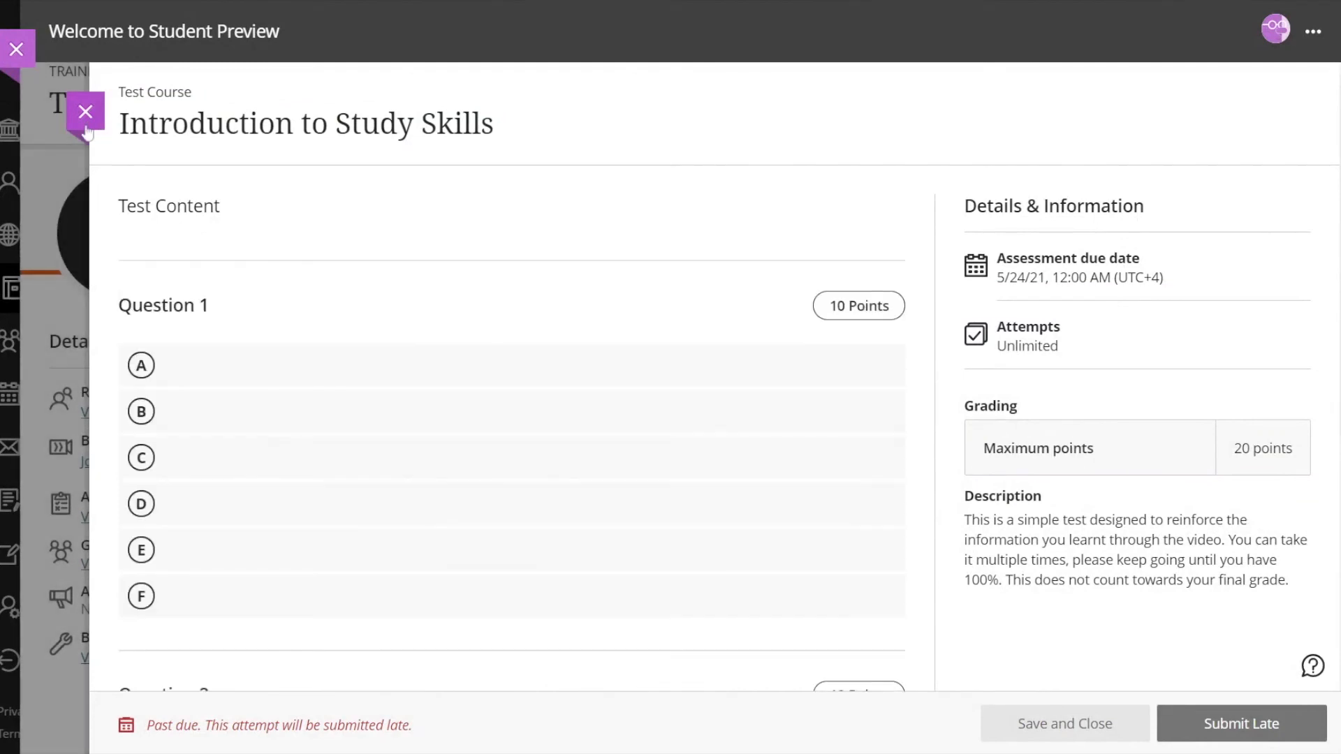
pyautogui.click(85, 130)
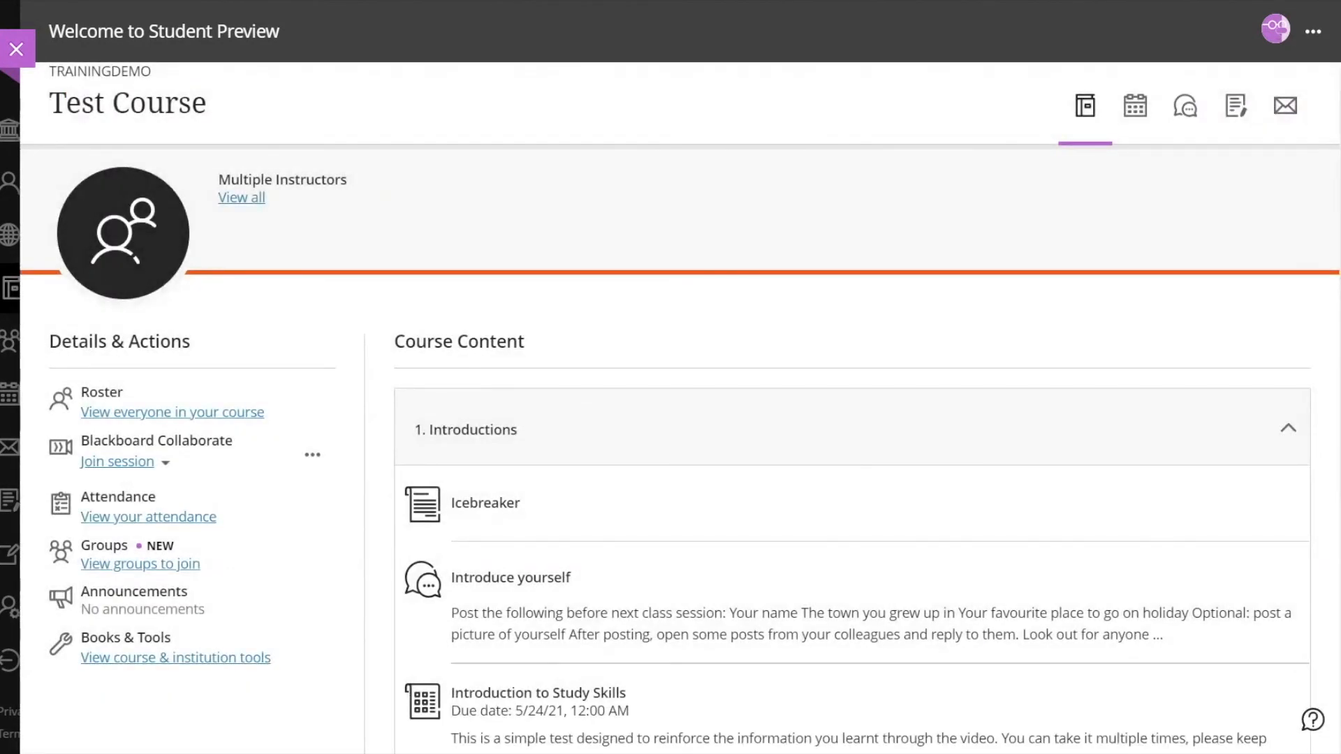
# Expand the "3. Debate" and "2. What are study skills?" folders in the student preview to see their contents
pyautogui.scroll(-5, 496, 350)
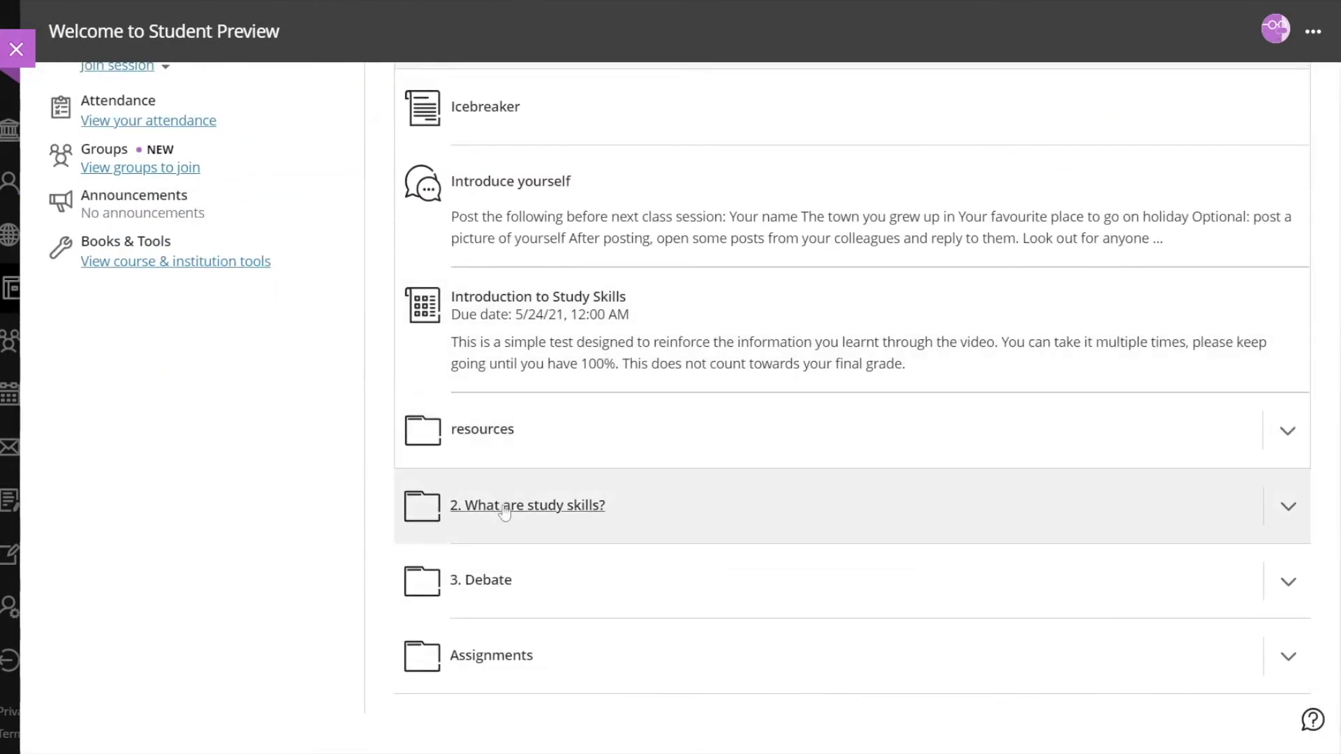
pyautogui.click(504, 587)
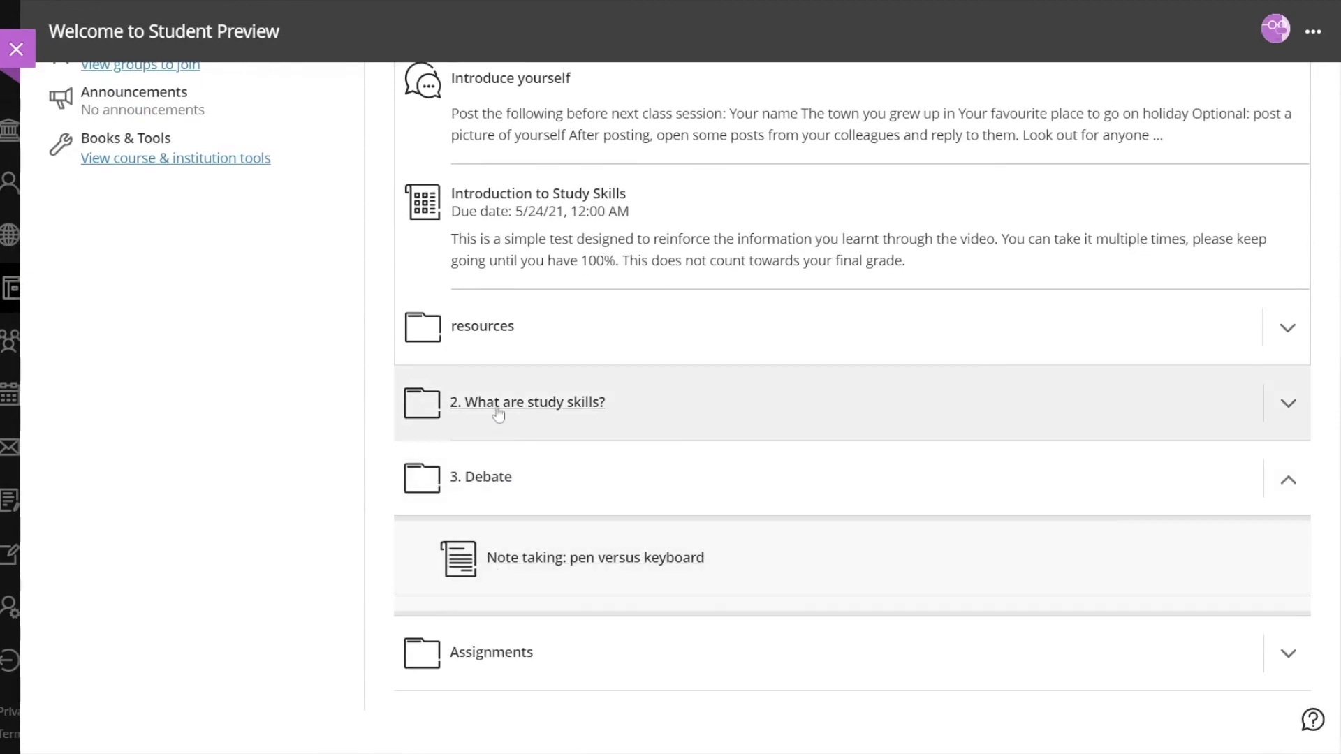
pyautogui.click(498, 412)
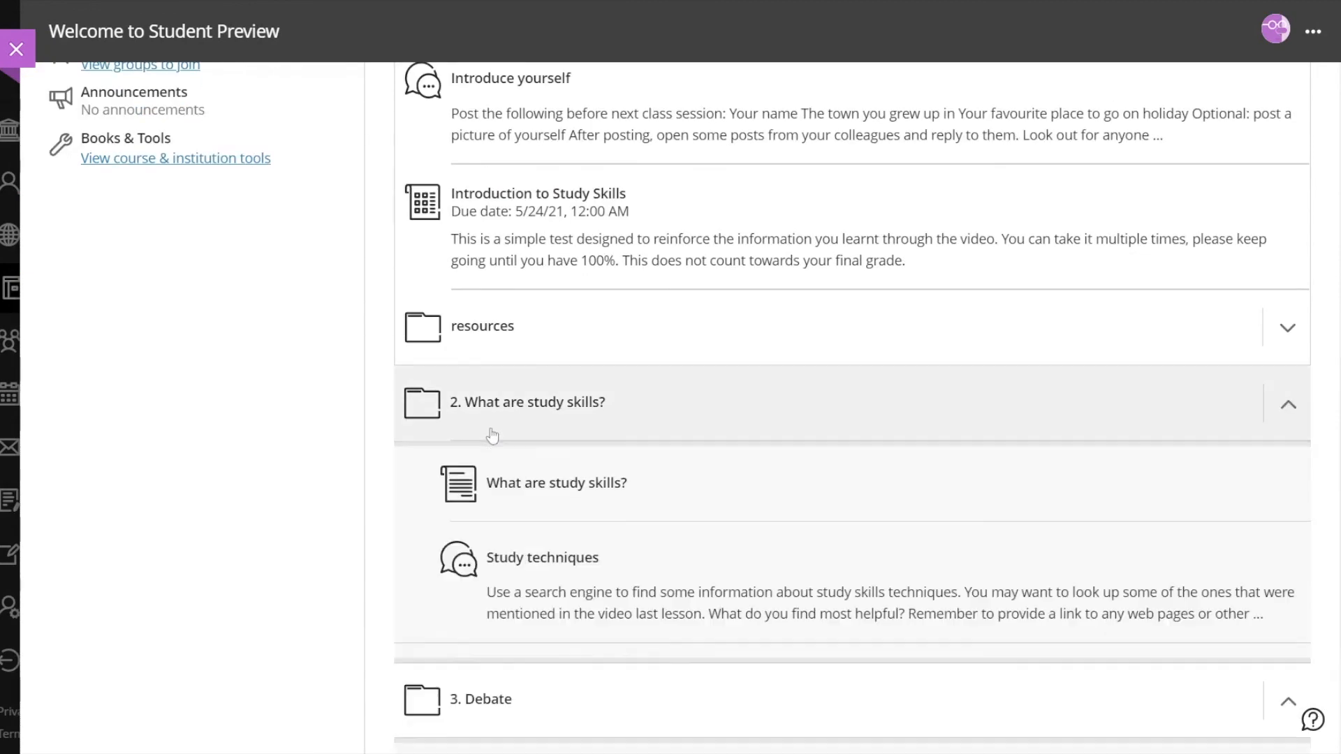
# View the "What are study skills?" document as a student, close it and end the student preview to return to the instructor's course content
pyautogui.click(501, 483)
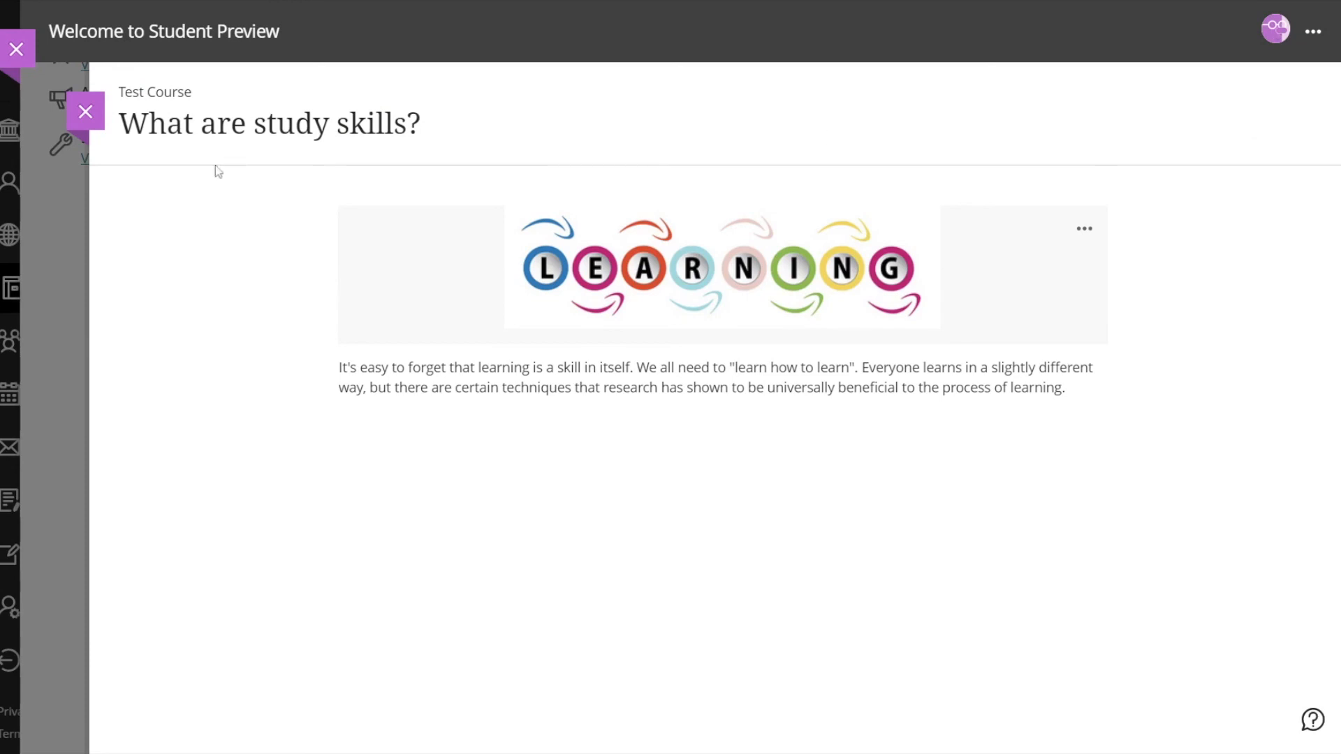
pyautogui.click(85, 111)
pyautogui.scroll(3, 339, 308)
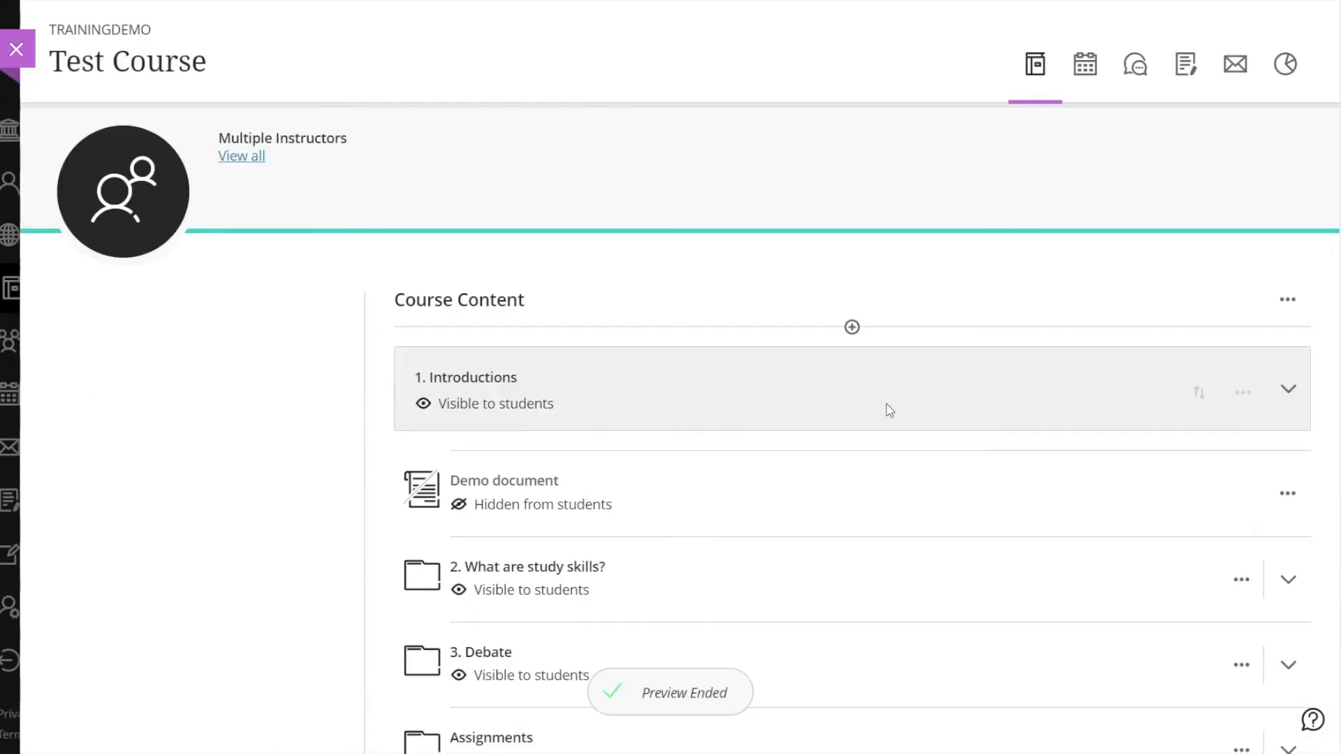
pyautogui.scroll(-2, 889, 410)
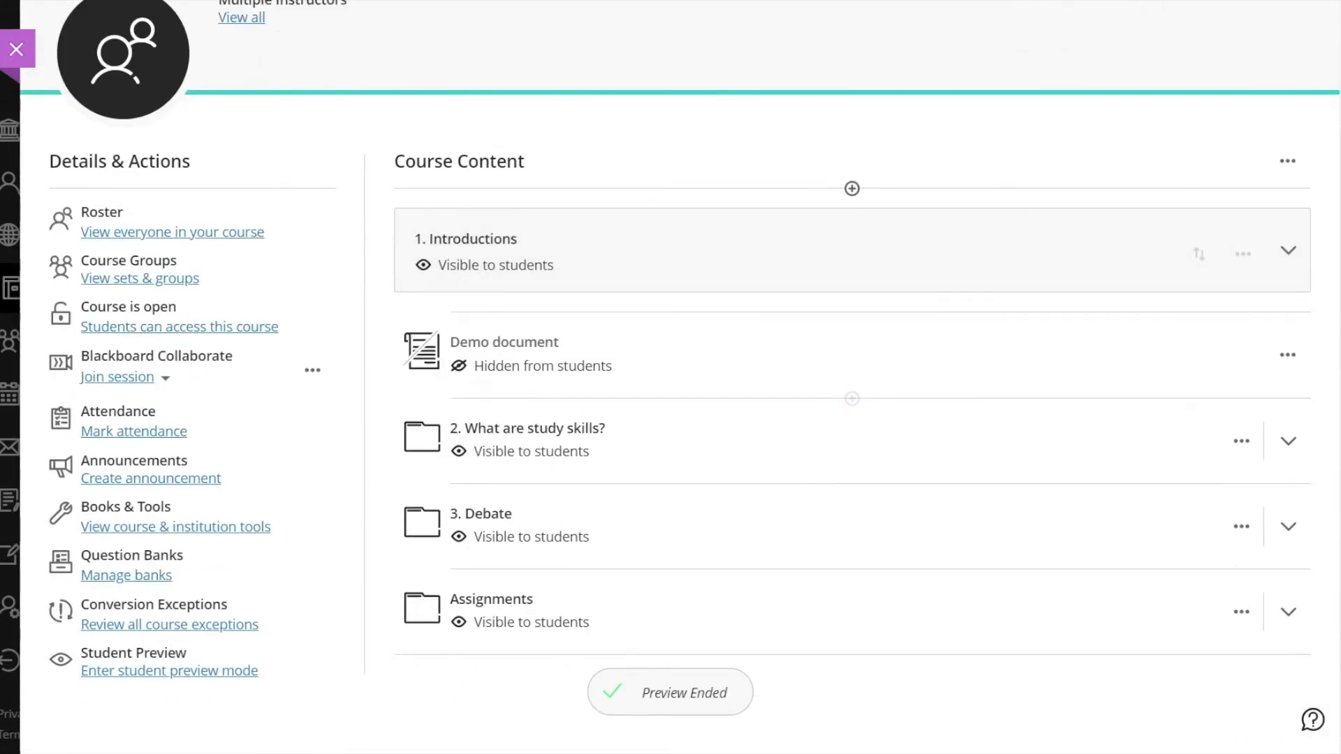